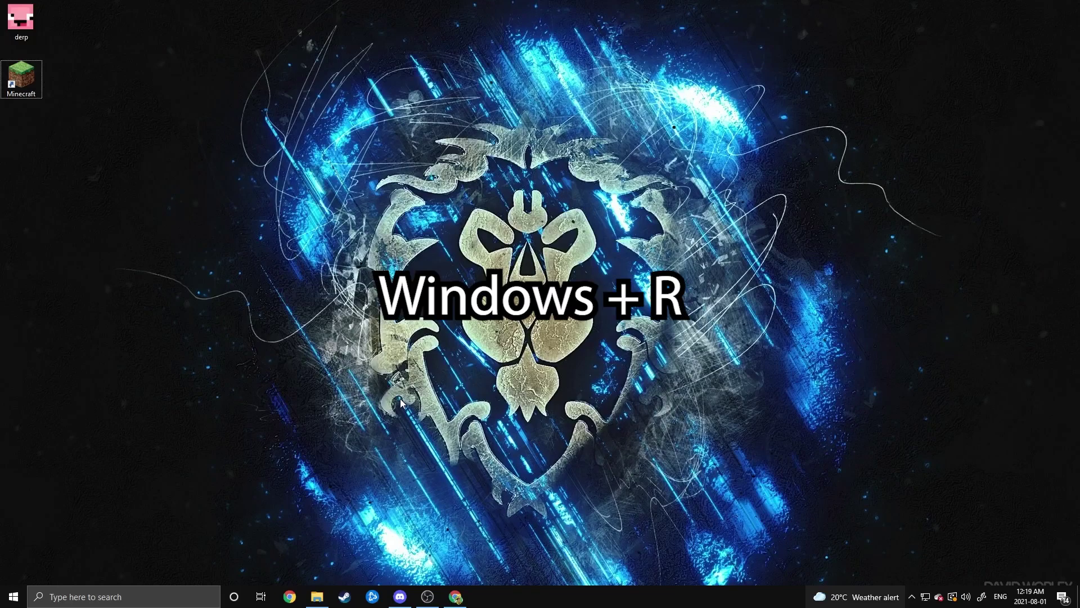
# Go to AppData\Roaming via %appdata% and open the .minecraft folder
pyautogui.press('super+r')
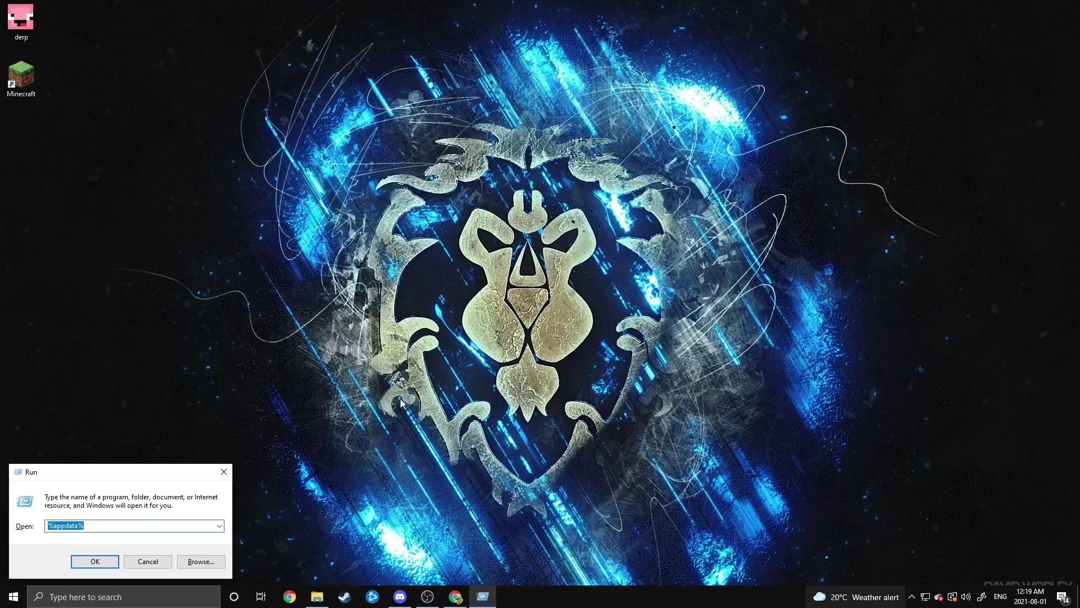
pyautogui.press('Return')
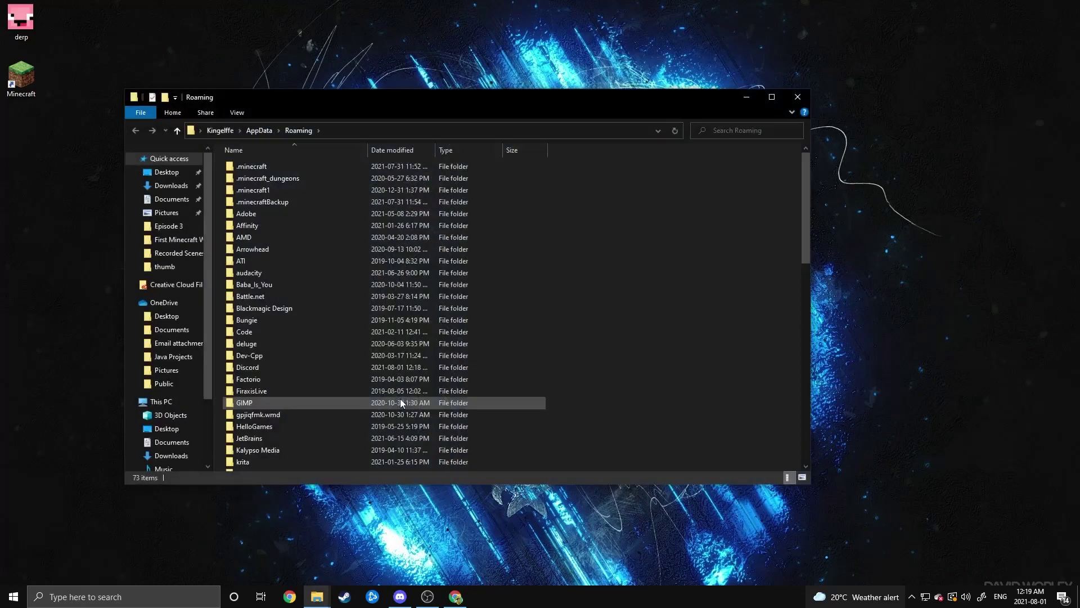
pyautogui.doubleClick(261, 168)
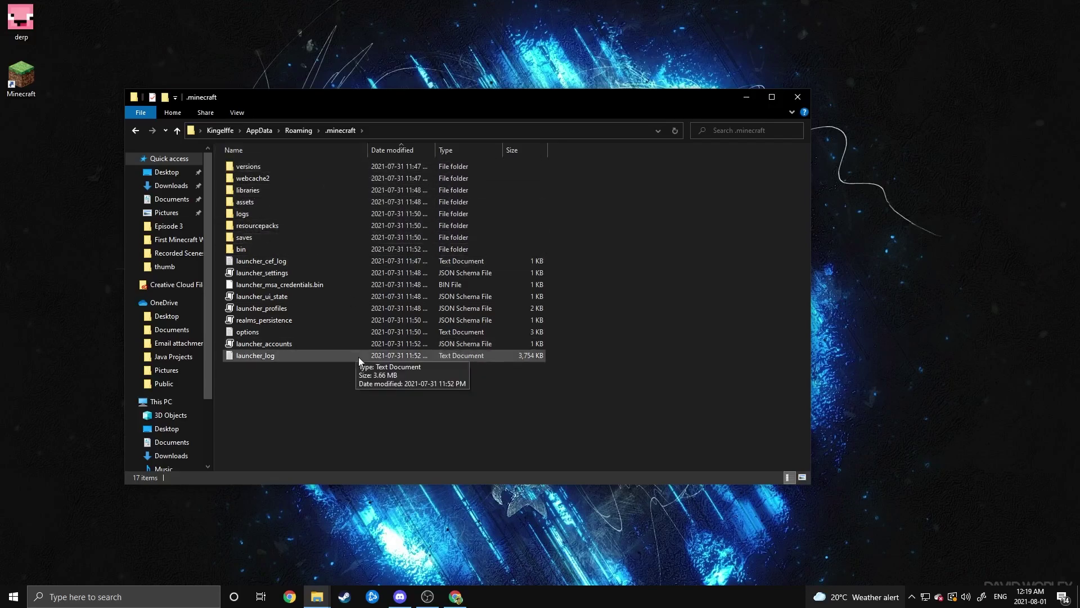
# Create a new folder named mods inside .minecraft
pyautogui.rightClick(265, 394)
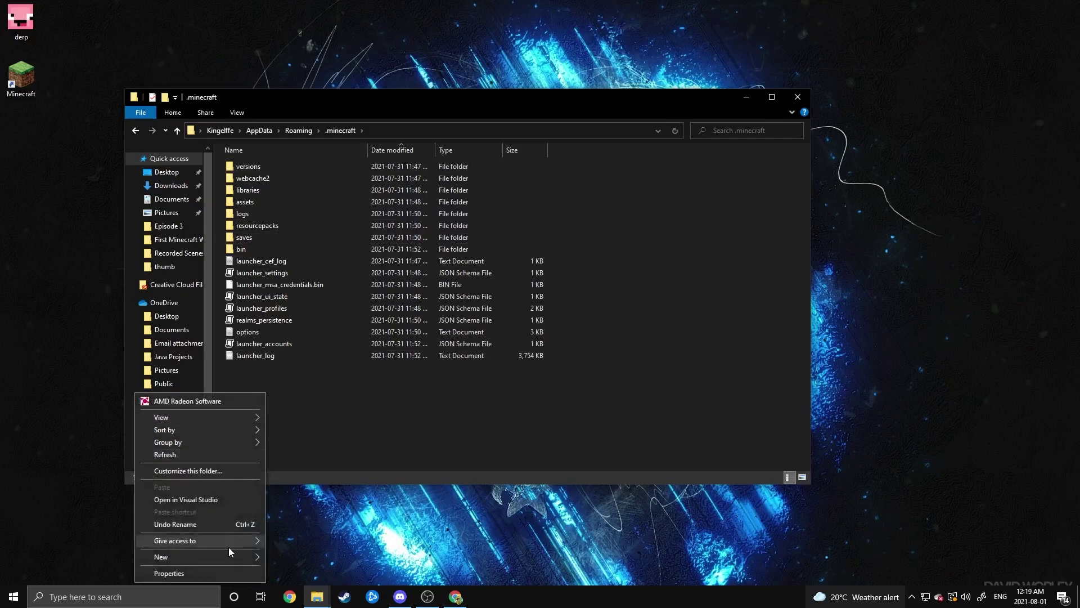
pyautogui.moveTo(231, 556)
pyautogui.click(305, 390)
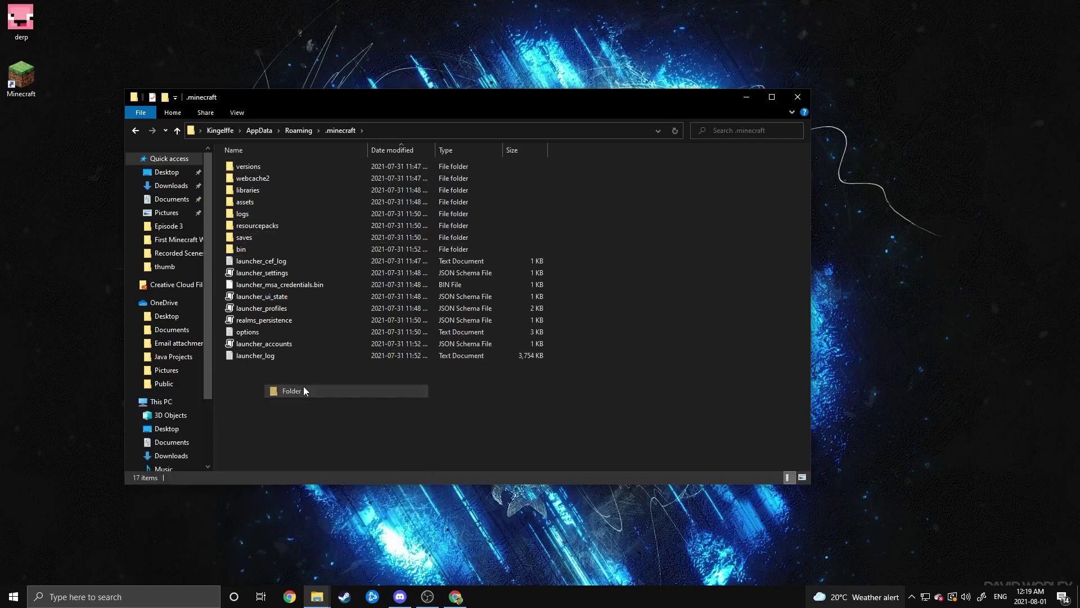
pyautogui.write('mods')
pyautogui.press('Return')
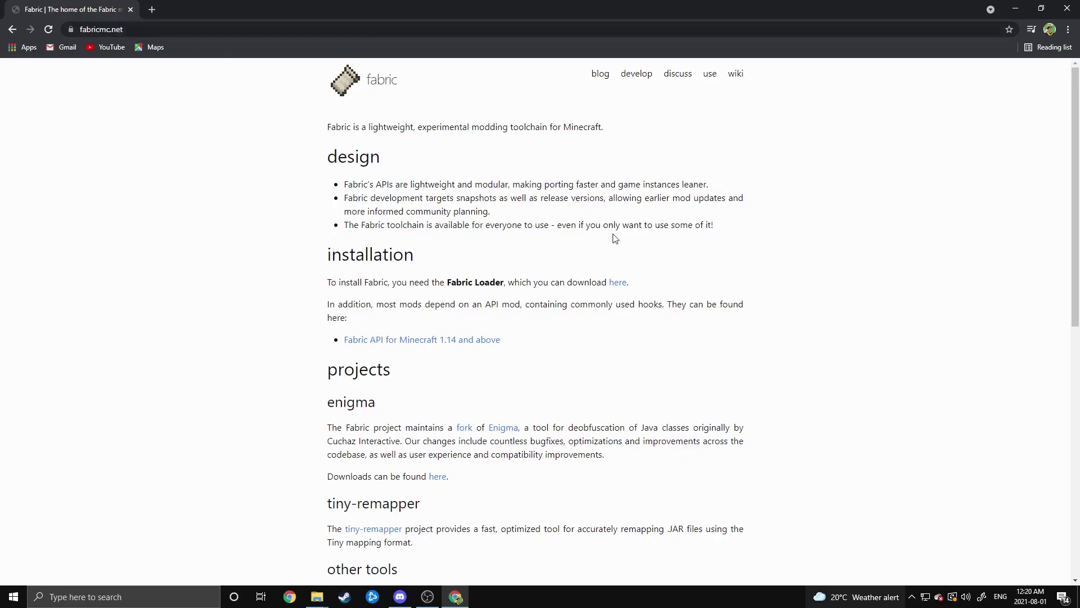
# Download the Fabric universal JAR installer and install loader 0.11.6 for Minecraft 1.17.1
pyautogui.click(619, 288)
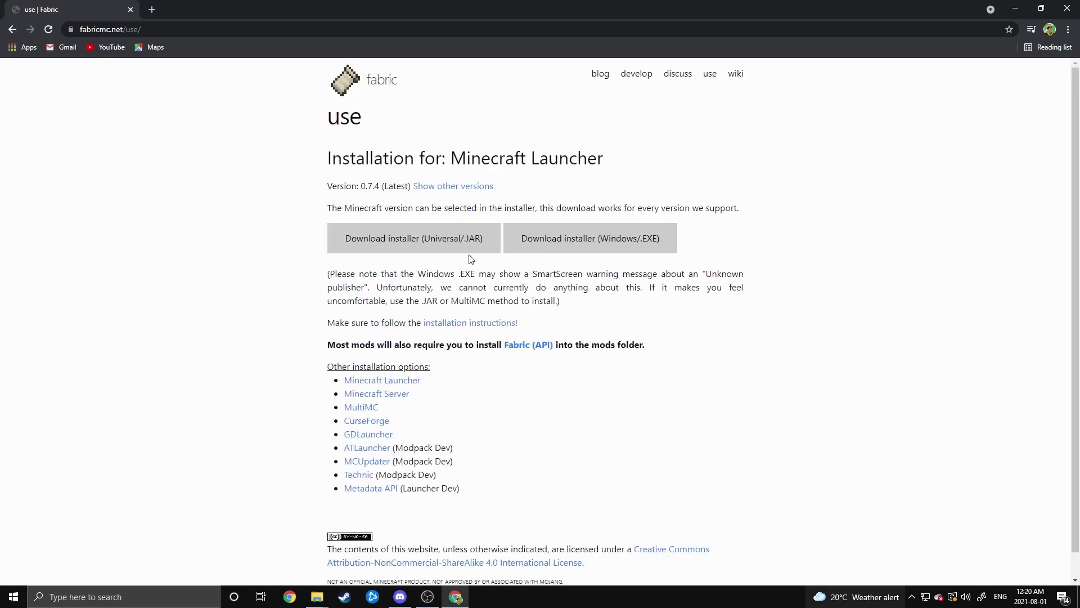
pyautogui.click(377, 239)
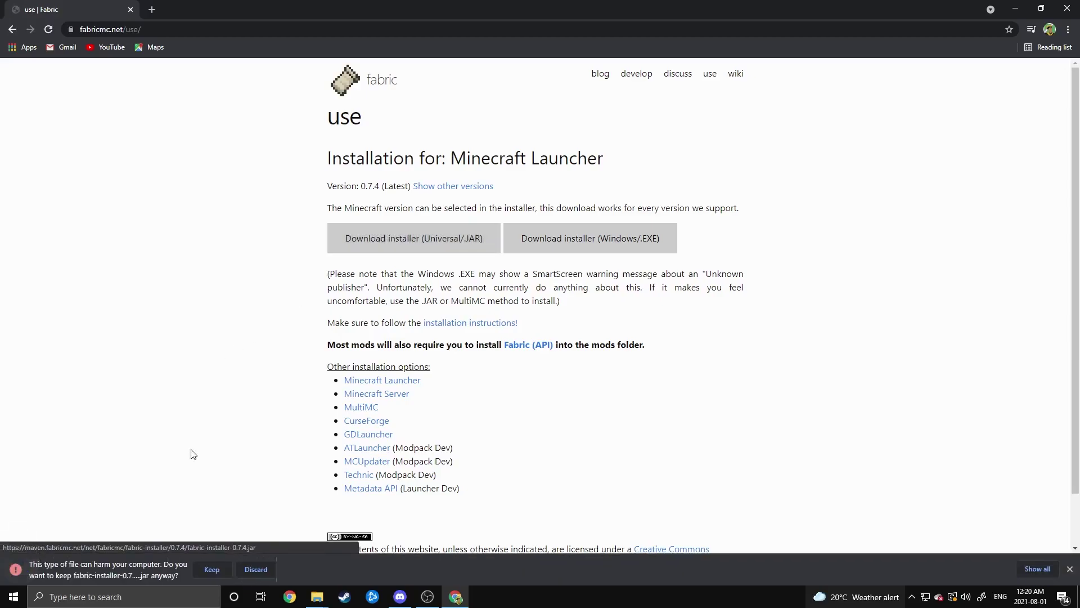
pyautogui.click(198, 569)
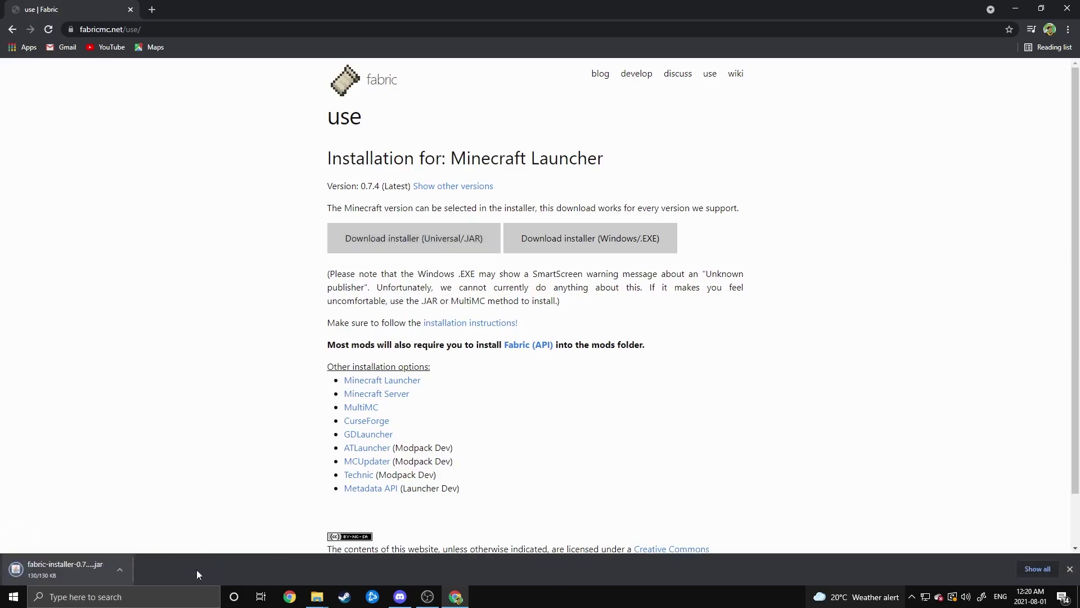
pyautogui.click(78, 570)
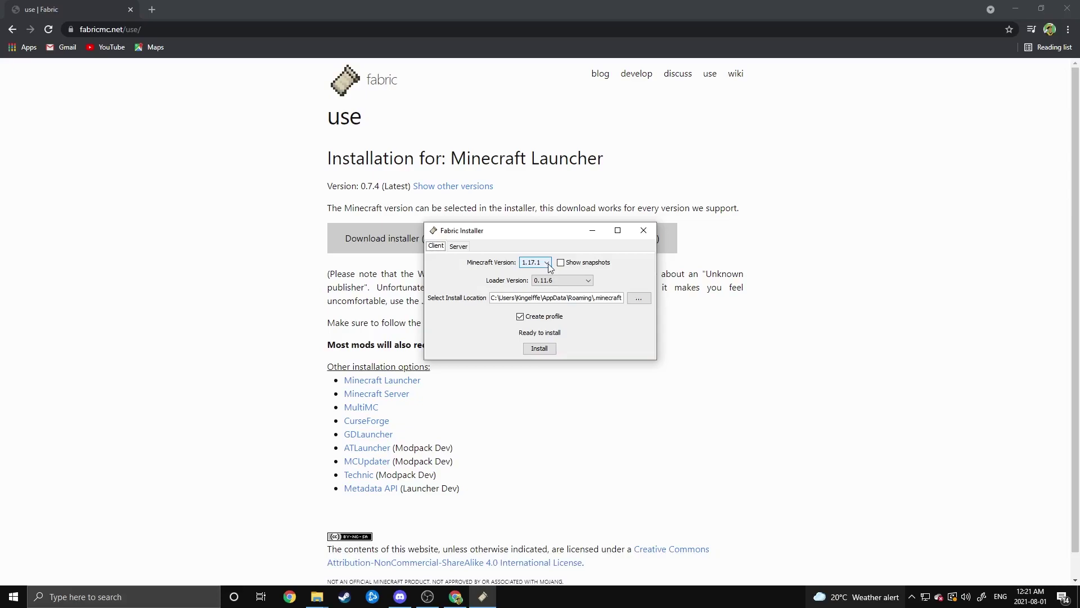
pyautogui.click(538, 348)
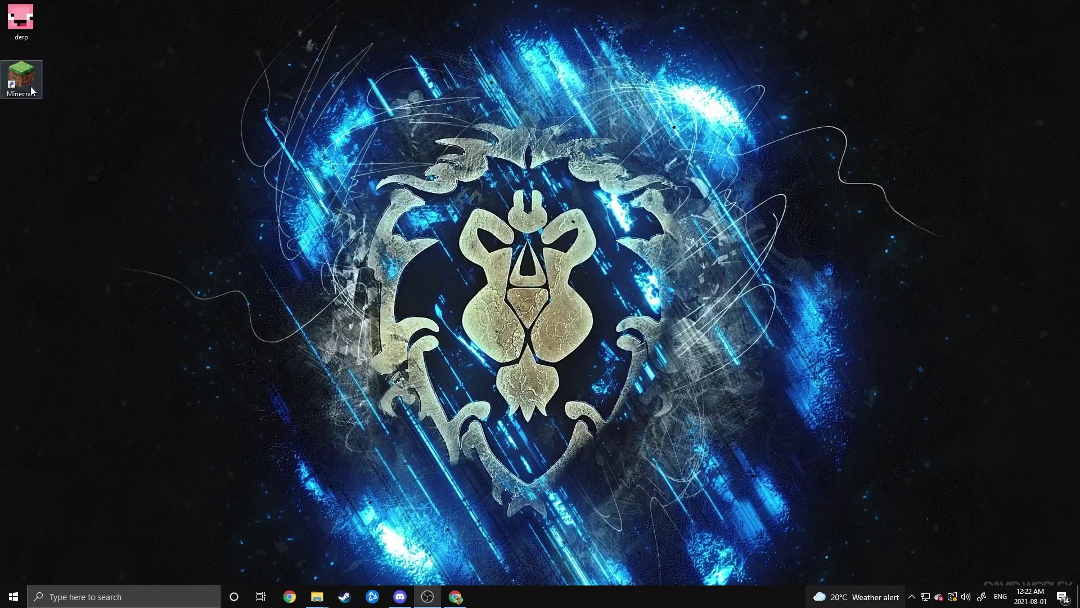
# Launch the Minecraft Launcher, then download Replay Mod 2.6.0 for Minecraft 1.17.1 from replaymod.com
pyautogui.doubleClick(32, 90)
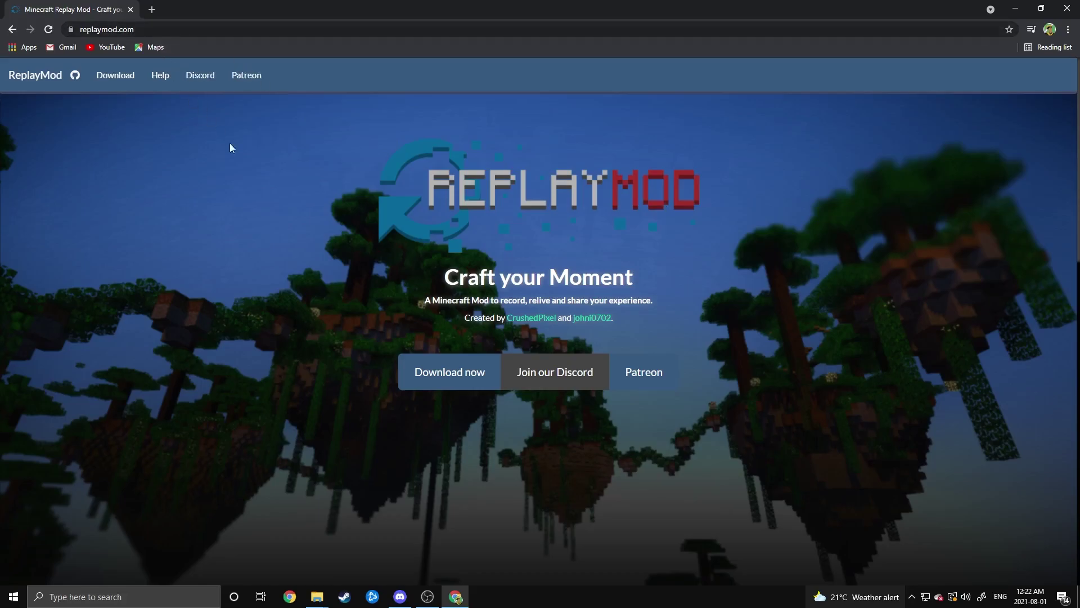
pyautogui.click(439, 380)
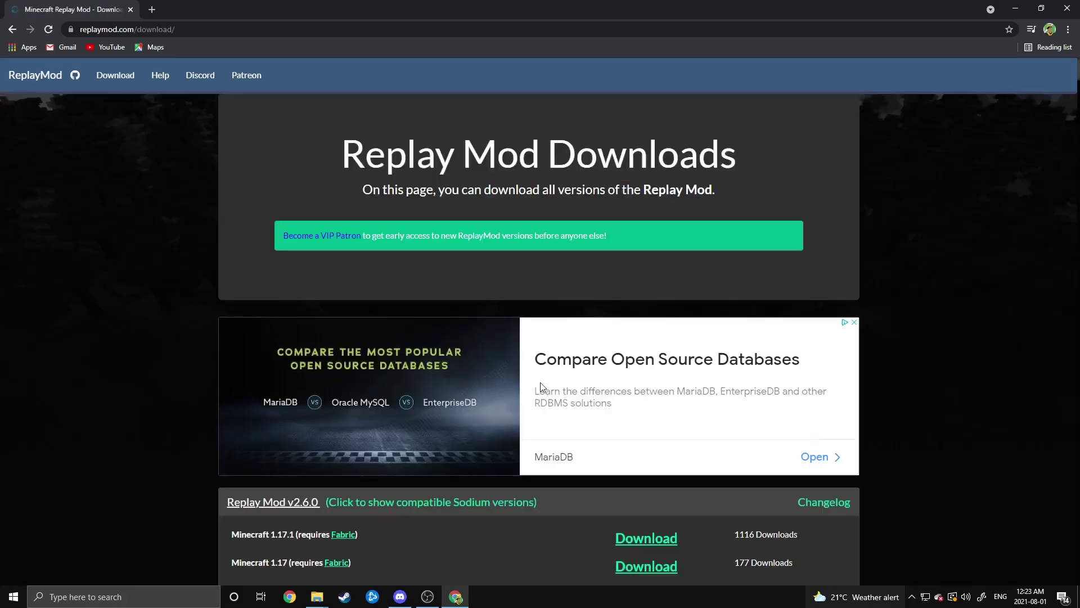
pyautogui.scroll(-2, 530, 402)
pyautogui.scroll(-1, 506, 402)
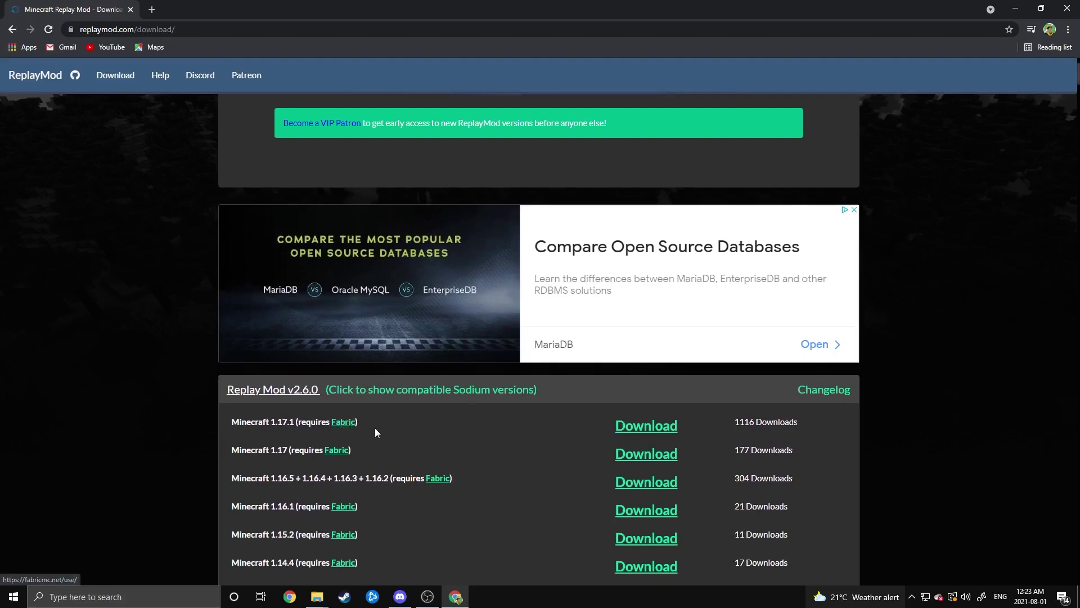
pyautogui.click(632, 426)
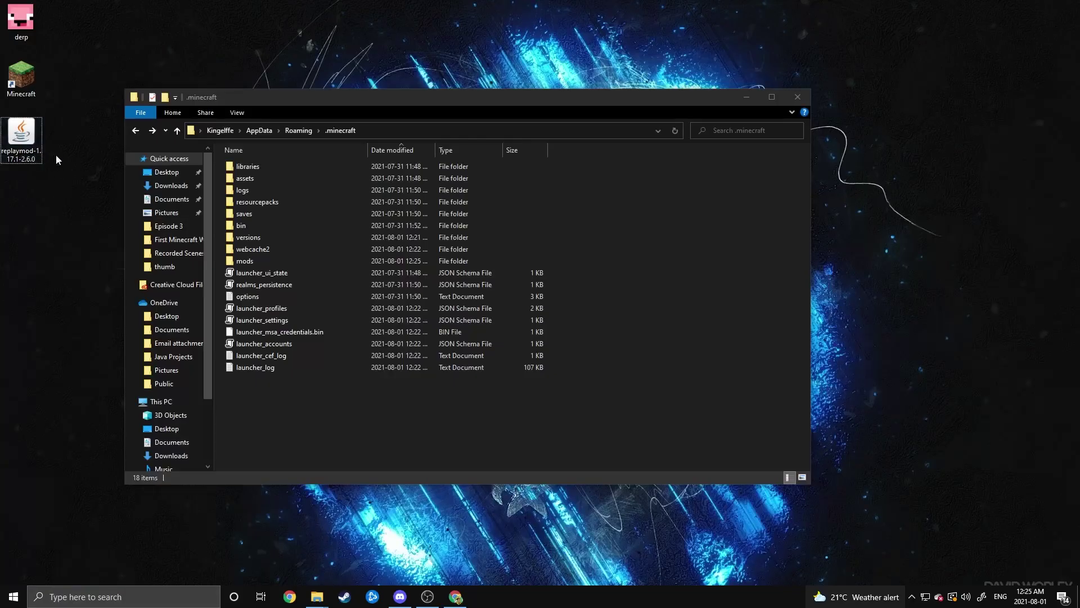
# Drag the replaymod-1.17.1-2.6.0 jar from the desktop into the .minecraft mods folder
pyautogui.doubleClick(255, 259)
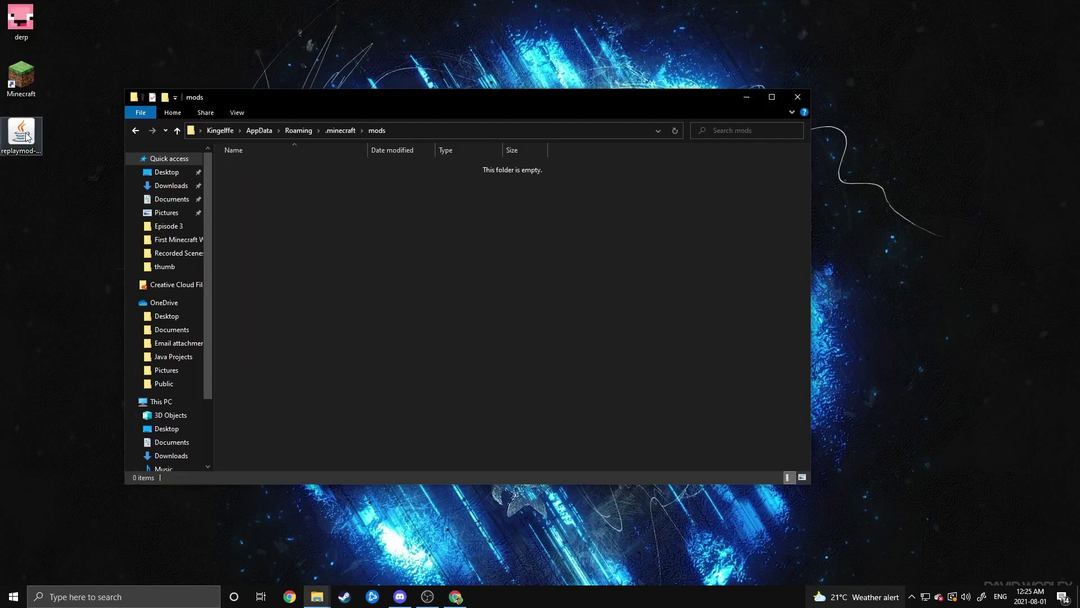
pyautogui.moveTo(26, 137); pyautogui.dragTo(376, 263)
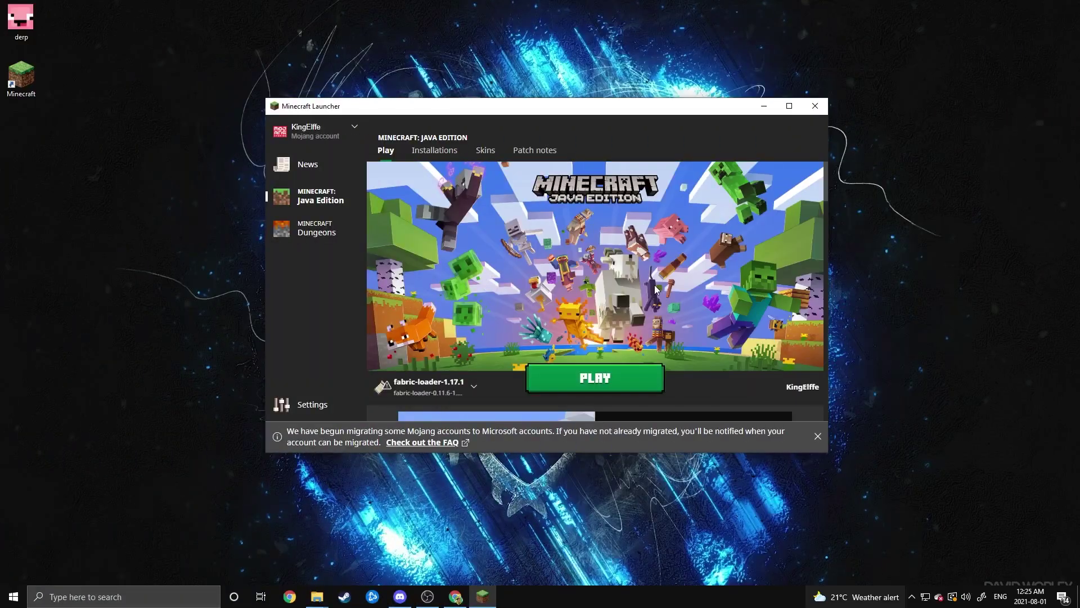
# Play the fabric-loader-1.17.1 profile, accepting the modified-installation risk warning
pyautogui.click(586, 388)
pyautogui.click(419, 305)
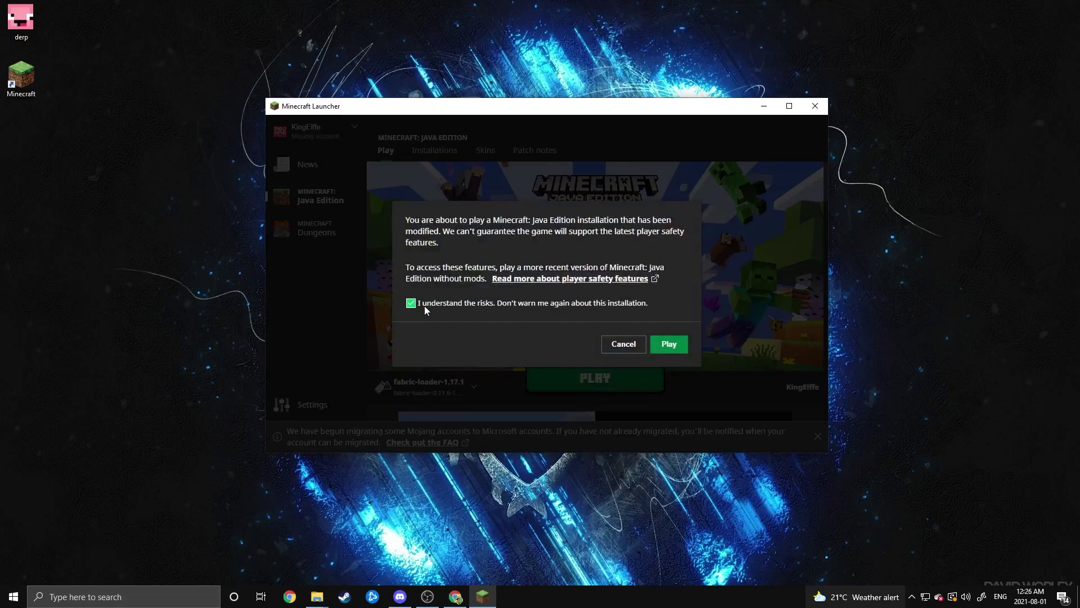
pyautogui.click(668, 346)
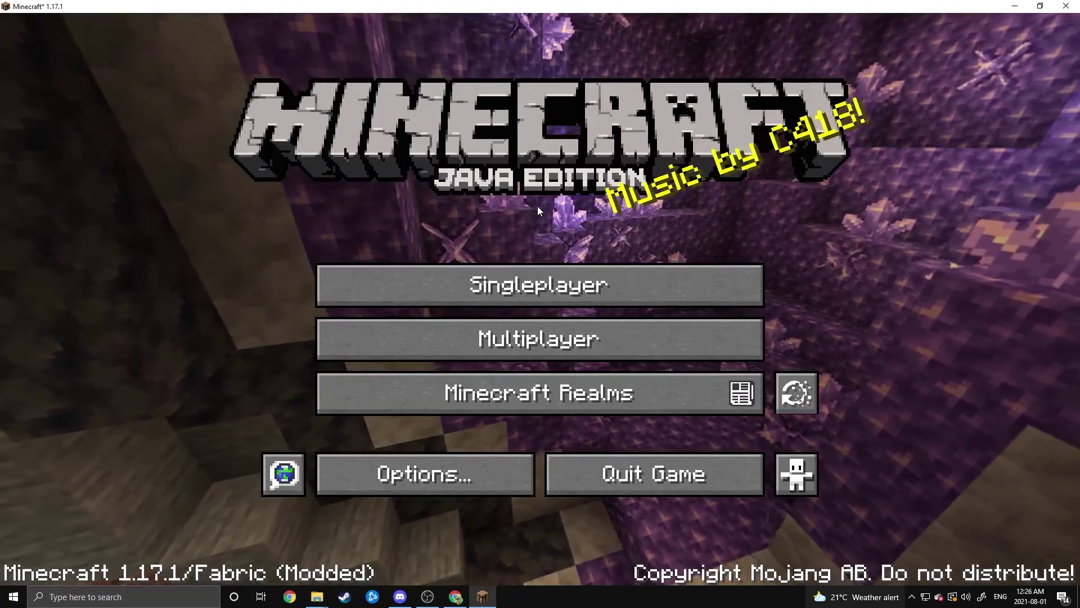
# Stop the New World recording, quit to the title screen and open the Replay Viewer list
pyautogui.click(802, 393)
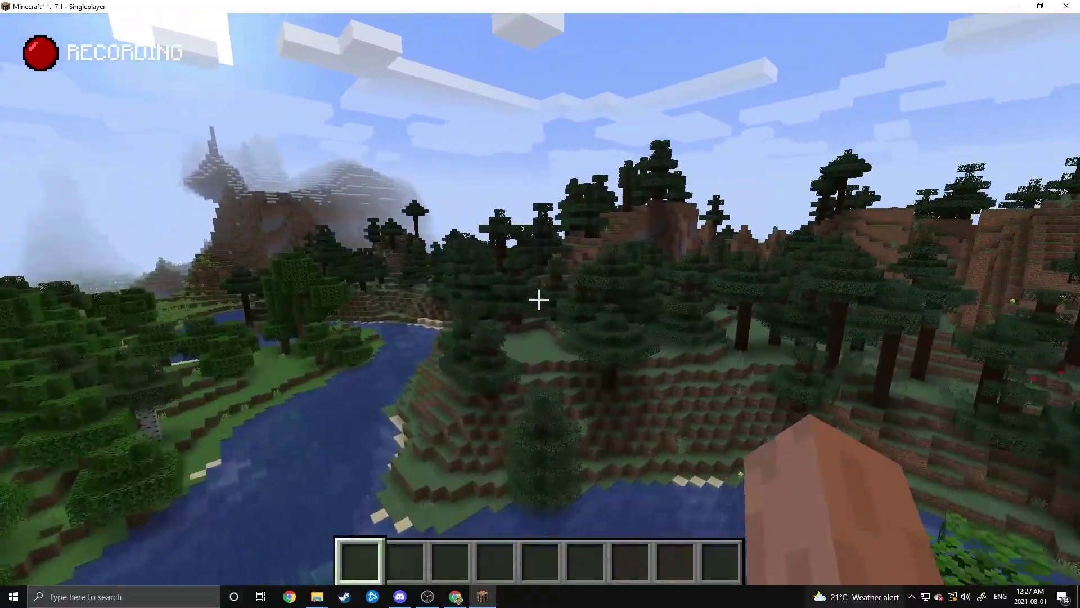
pyautogui.press('Escape')
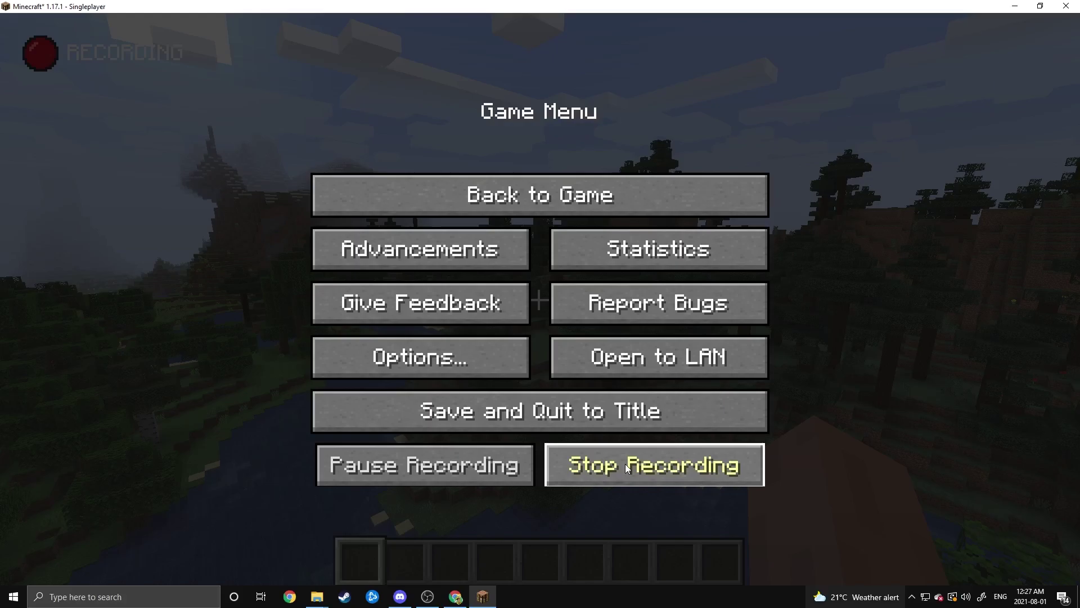
pyautogui.press('Escape')
pyautogui.press('Escape')
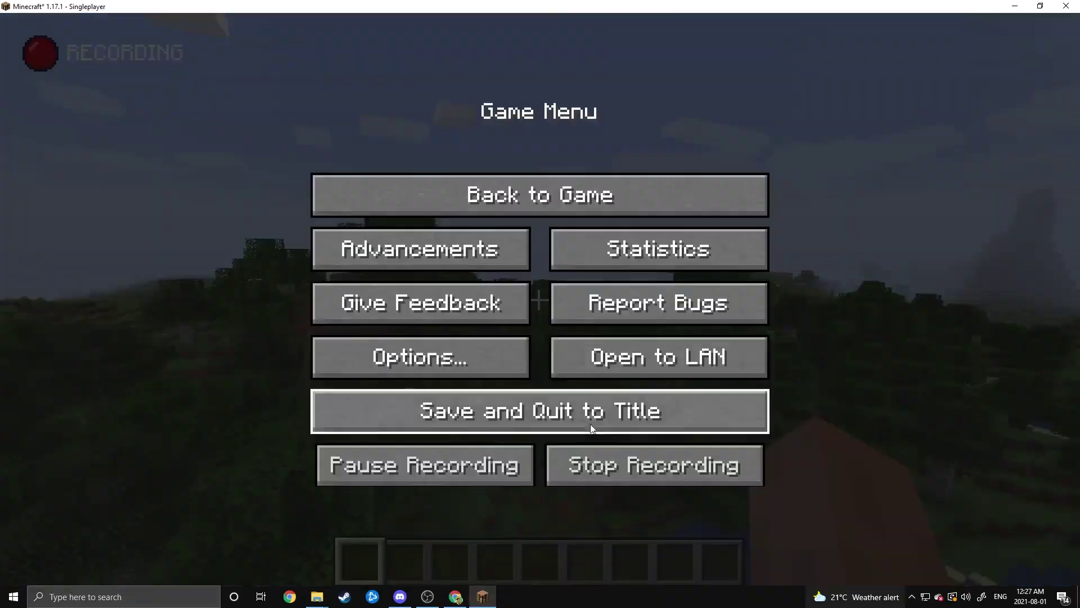
pyautogui.click(608, 478)
pyautogui.click(803, 396)
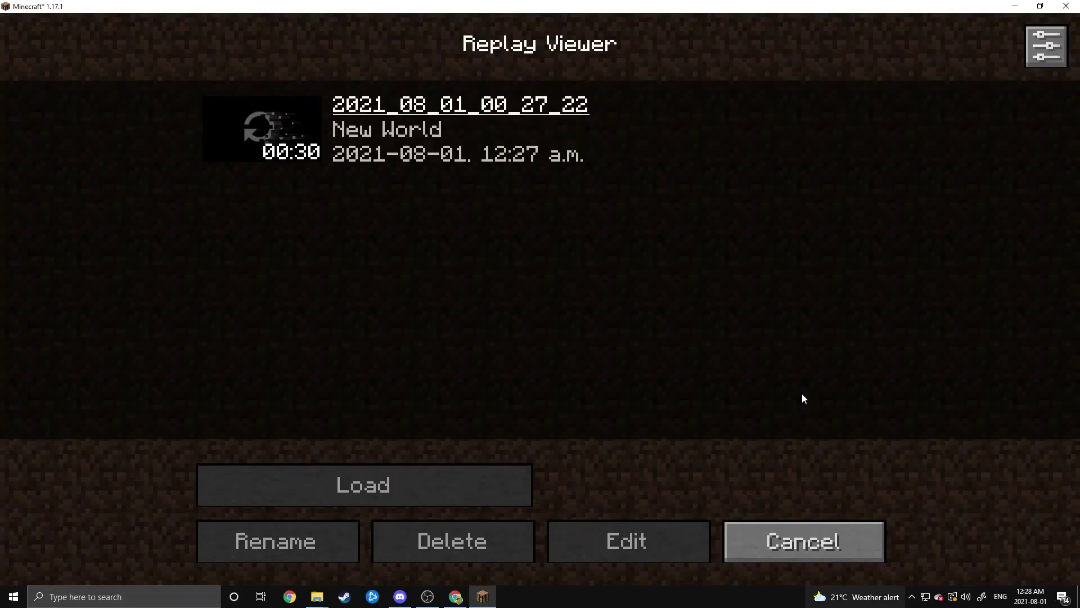
# Load the New World replay, add position and time keyframes at 00:00 and 00:20, then open render settings
pyautogui.doubleClick(402, 136)
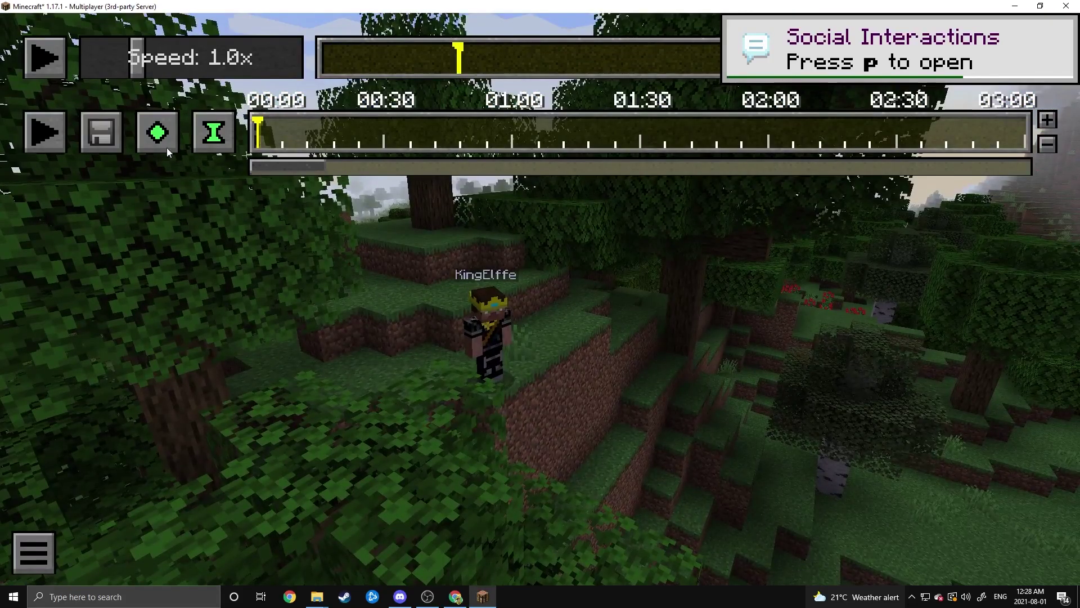
pyautogui.click(161, 138)
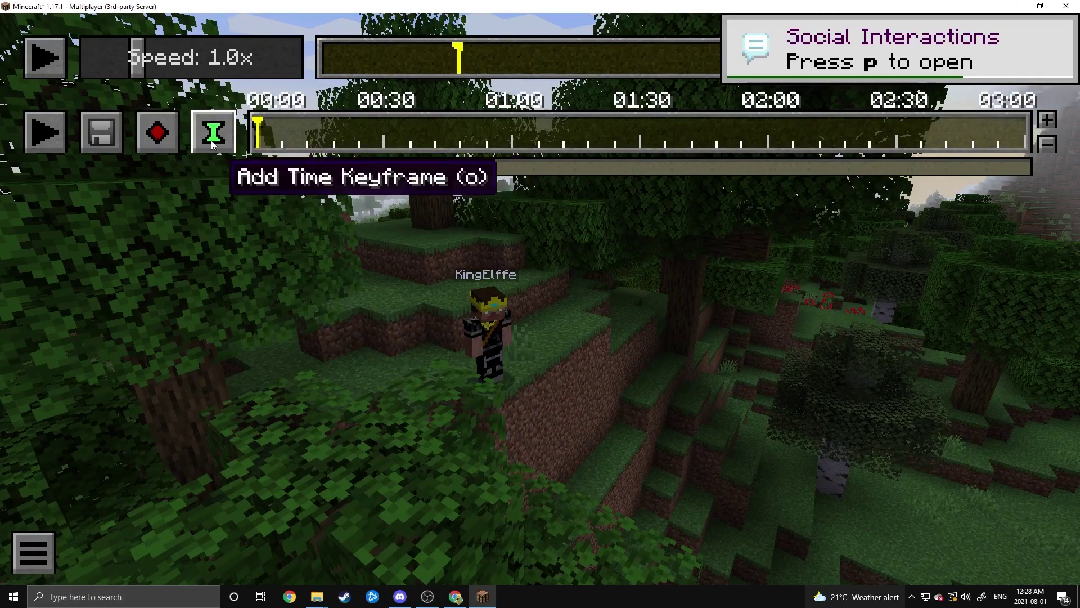
pyautogui.click(212, 144)
pyautogui.click(377, 136)
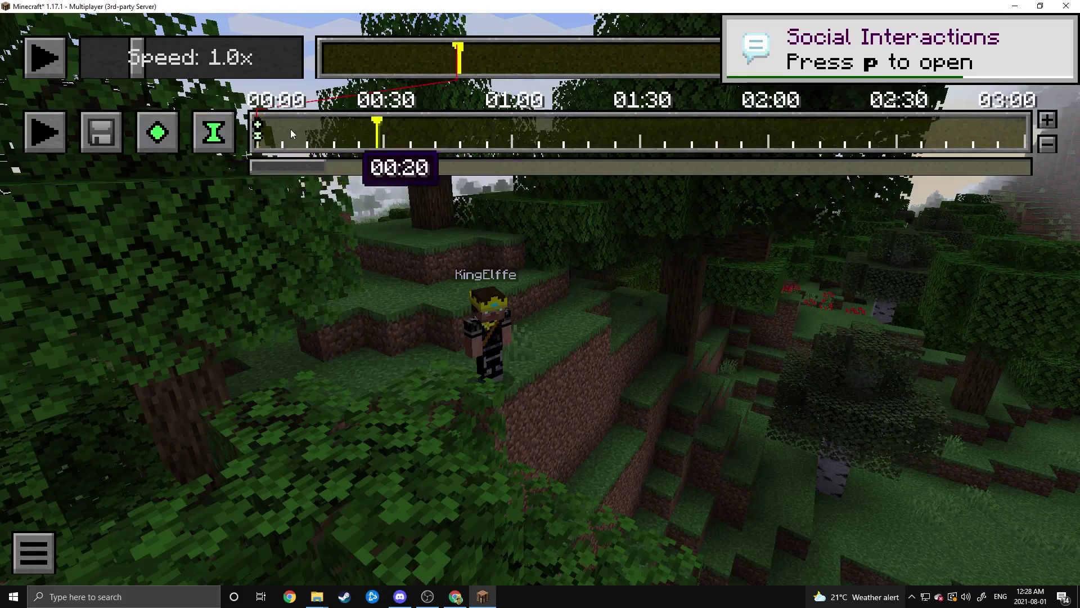
pyautogui.click(160, 137)
pyautogui.click(214, 140)
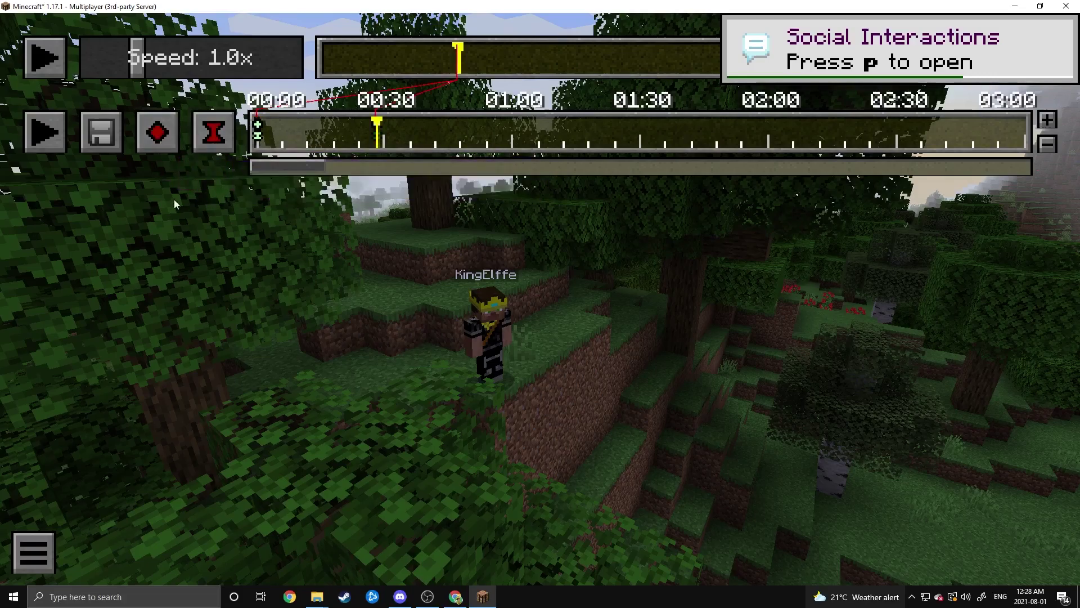
pyautogui.click(91, 137)
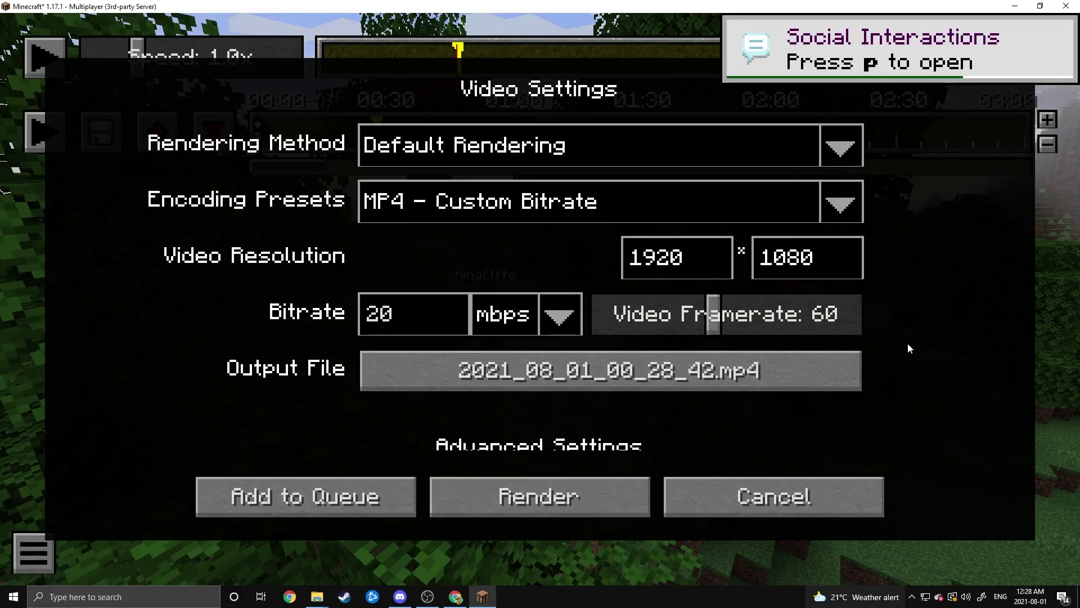
# Attempt rendering from Video Settings, which fails because ffmpeg is not installed
pyautogui.scroll(-10, 908, 348)
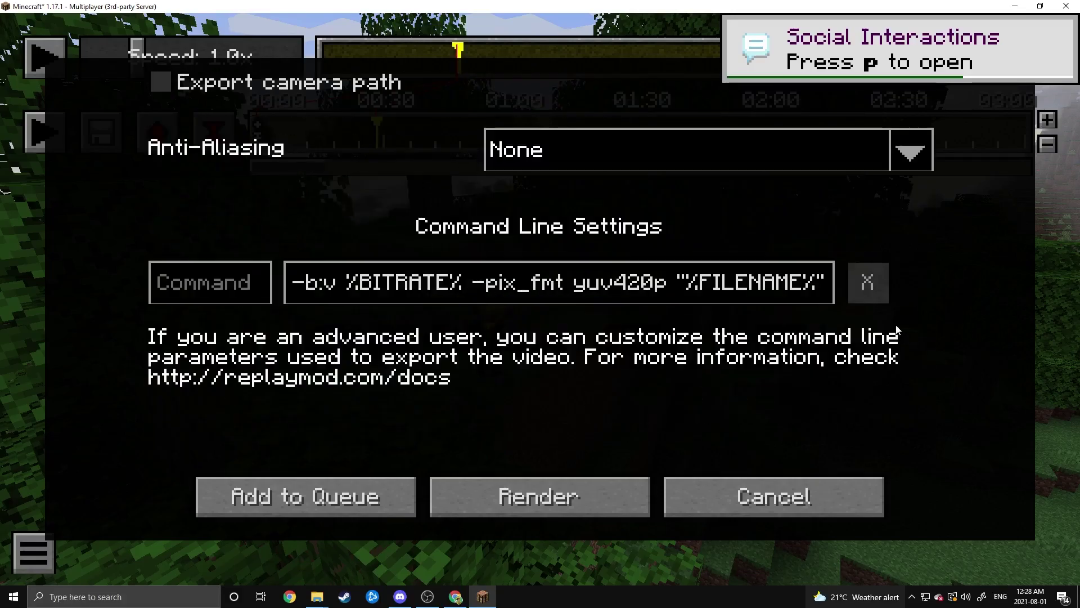
pyautogui.click(194, 283)
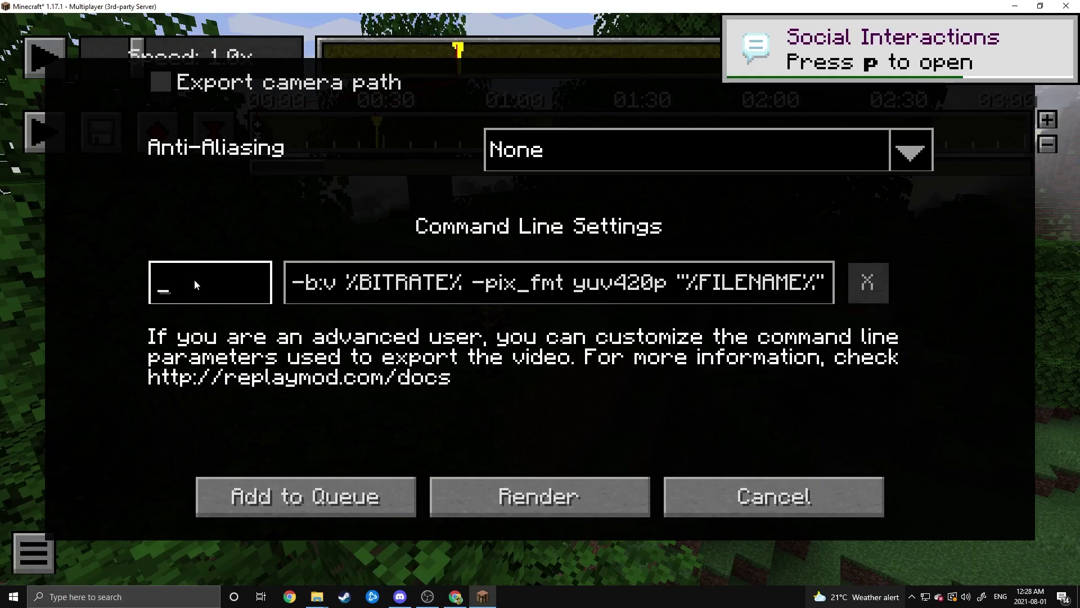
pyautogui.click(553, 496)
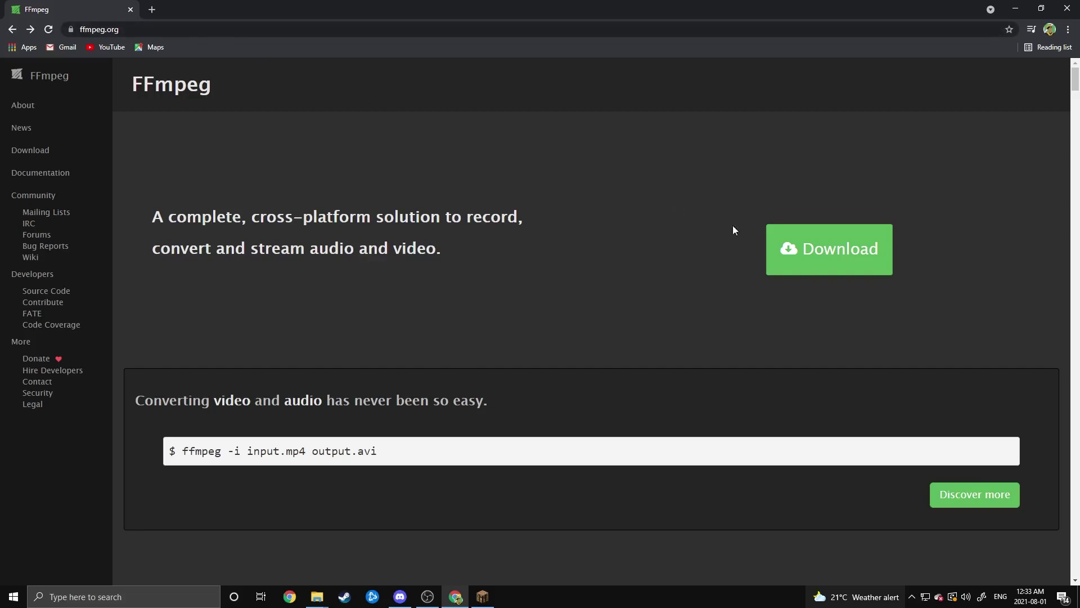
# Follow ffmpeg.org's Windows downloads to the gyan.dev builds and their GitHub release mirror
pyautogui.click(827, 261)
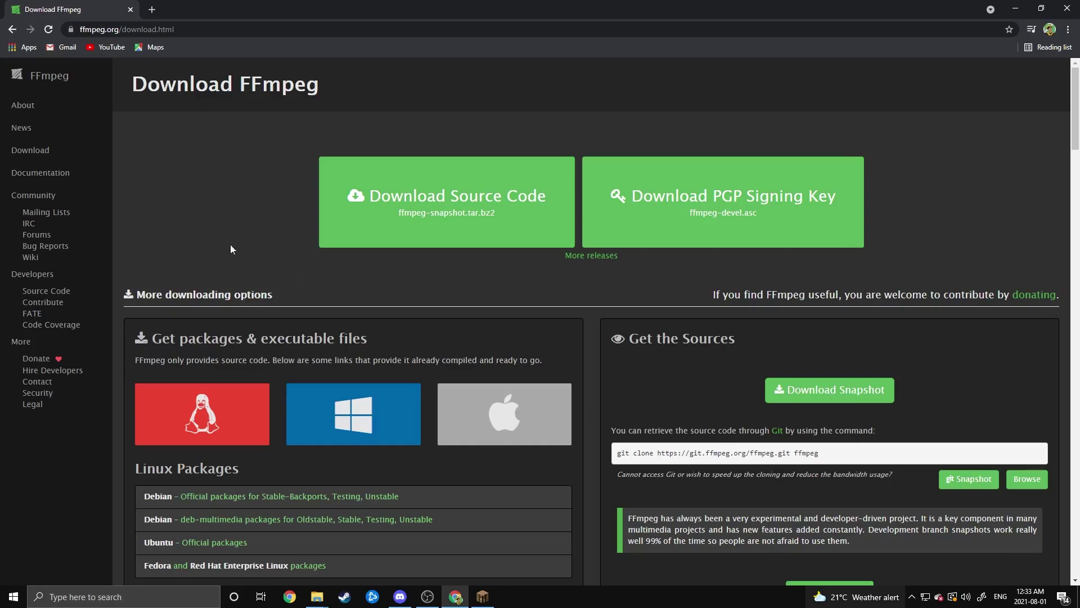
pyautogui.scroll(-2, 266, 251)
pyautogui.click(367, 309)
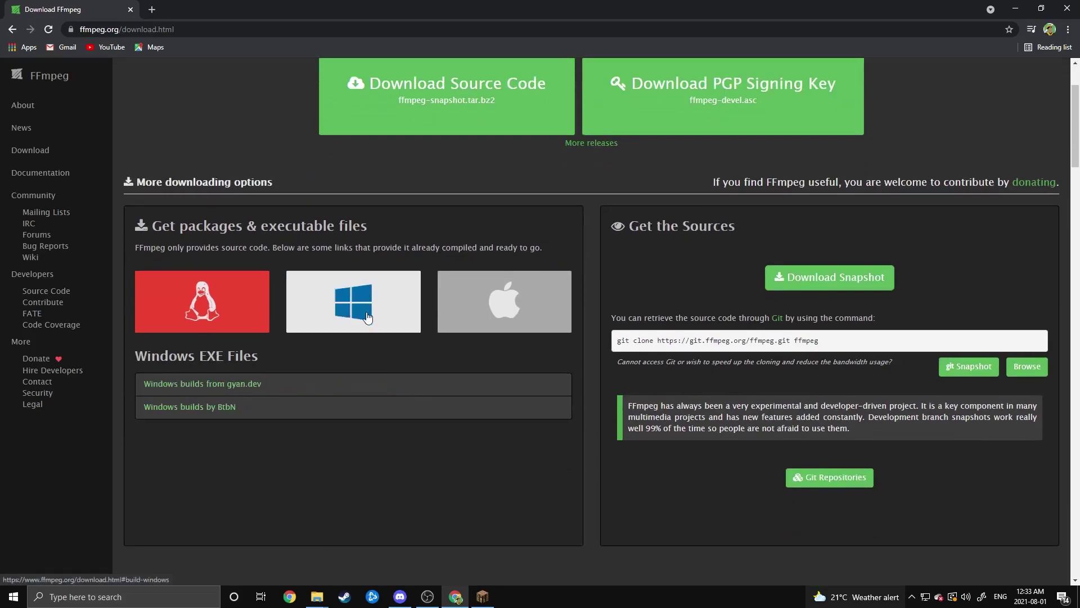
pyautogui.click(271, 391)
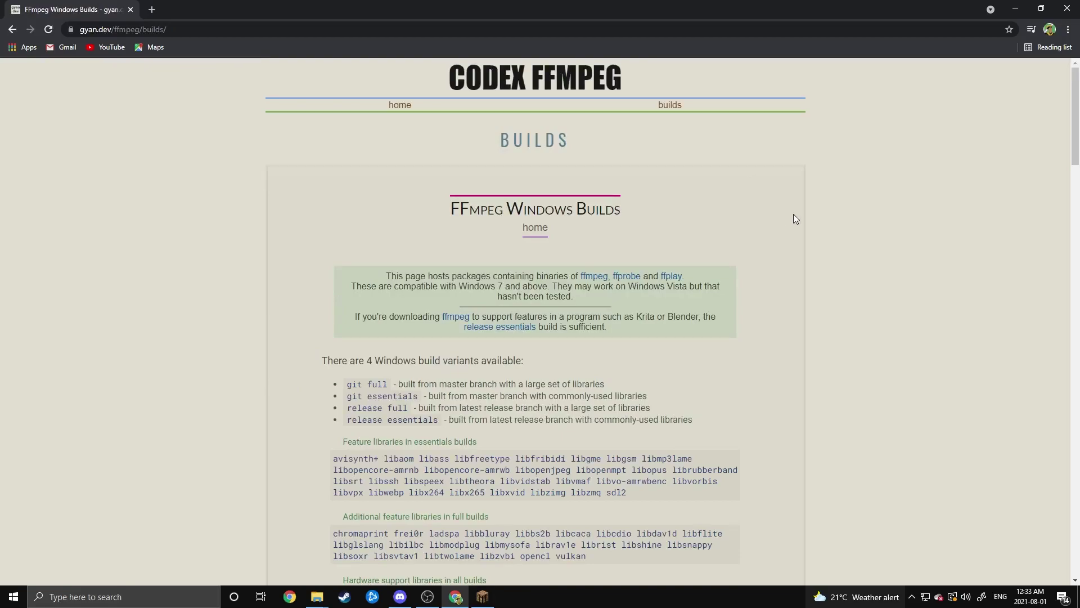
pyautogui.scroll(-8, 804, 228)
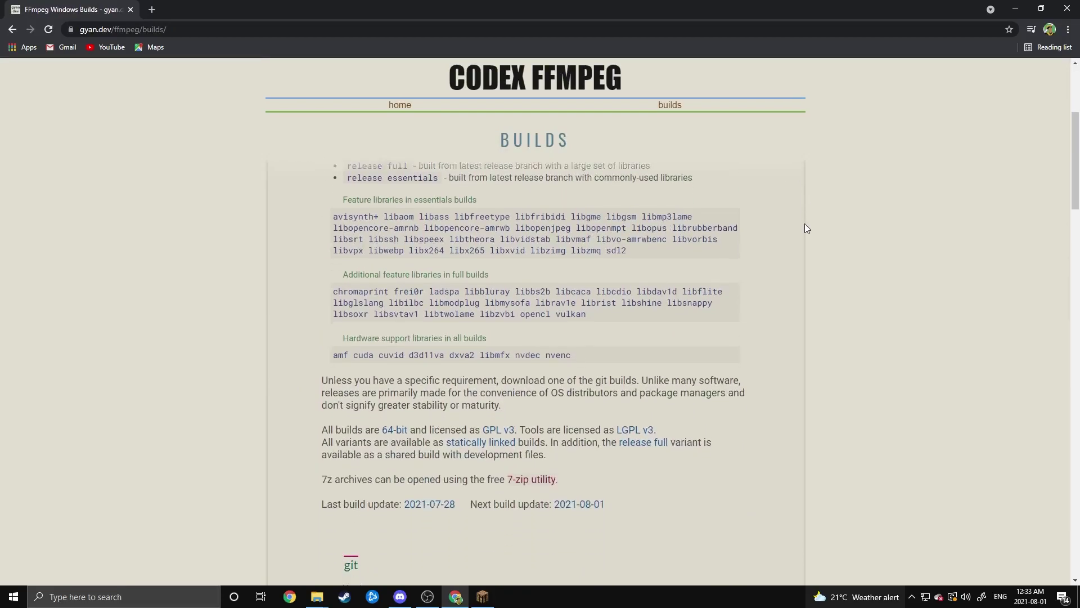
pyautogui.scroll(-1, 739, 253)
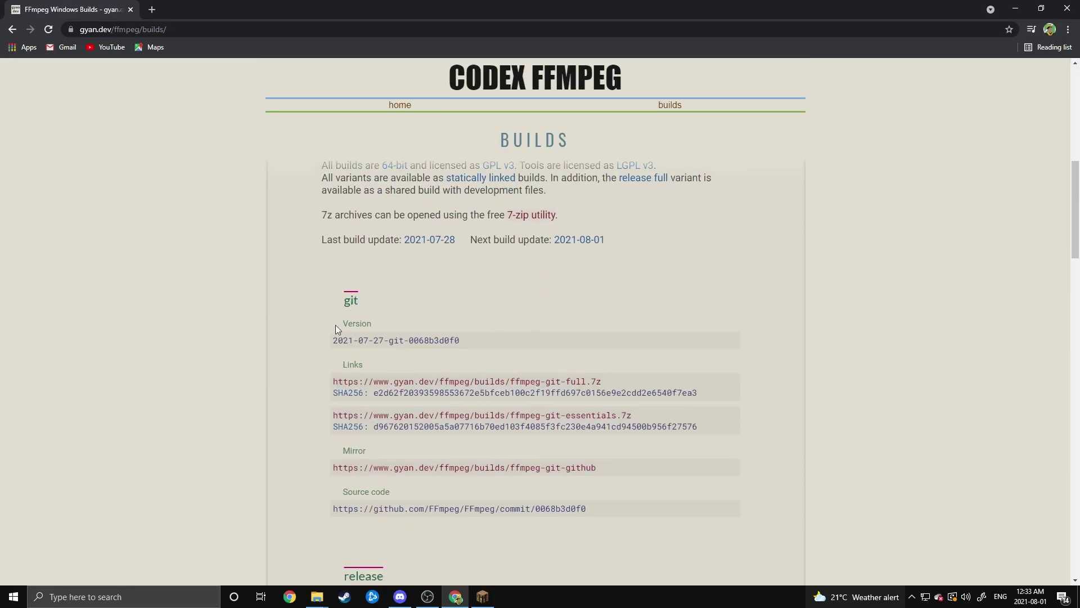
pyautogui.scroll(-1, 335, 329)
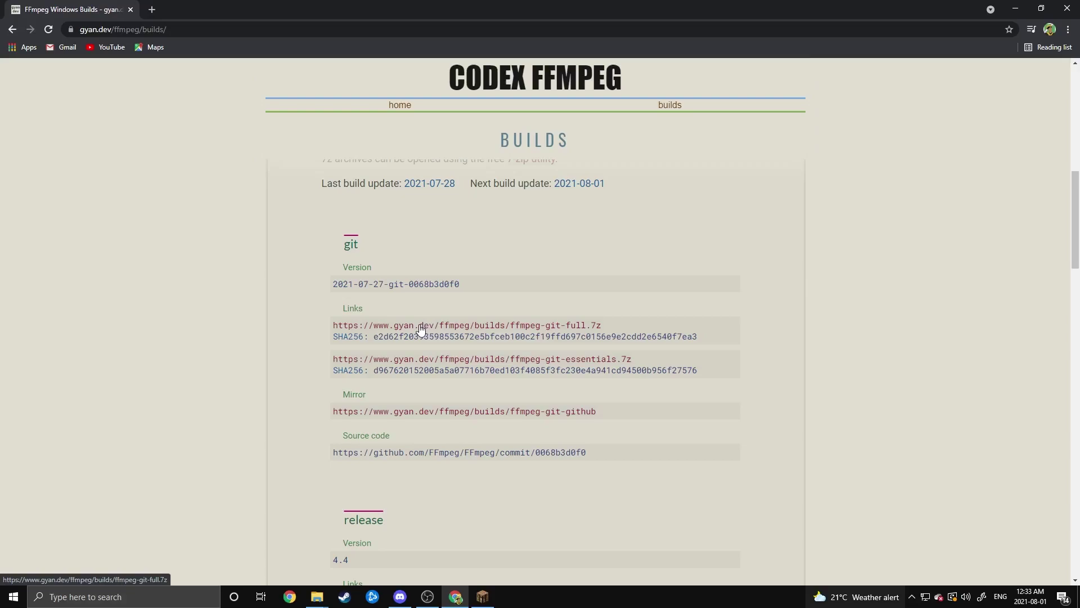
pyautogui.click(385, 413)
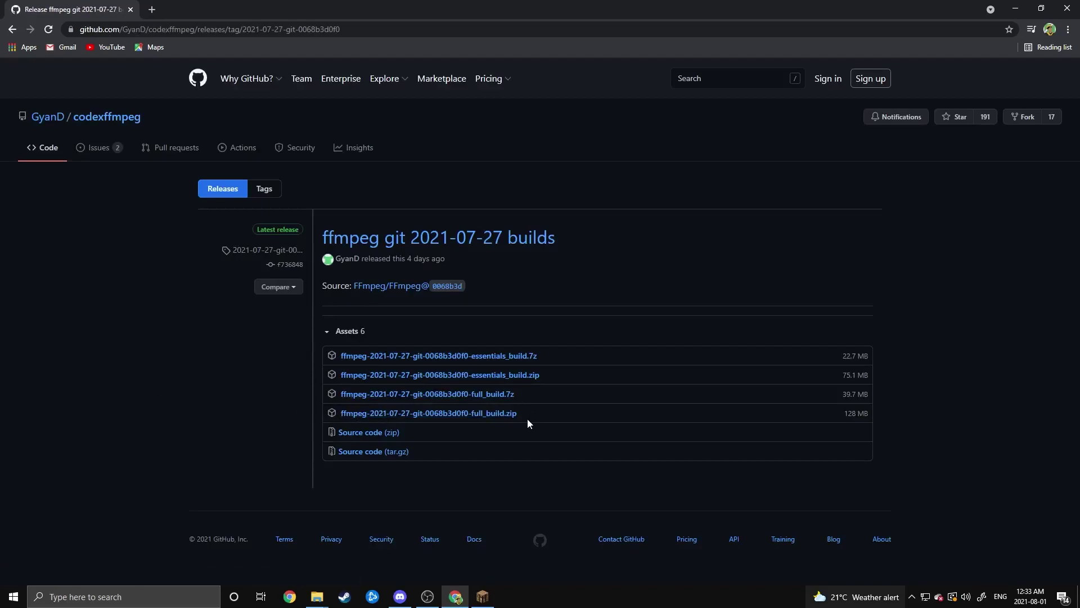
# Download the essentials build zip and copy its ffmpeg folder into C:\Program Files (x86)
pyautogui.click(507, 376)
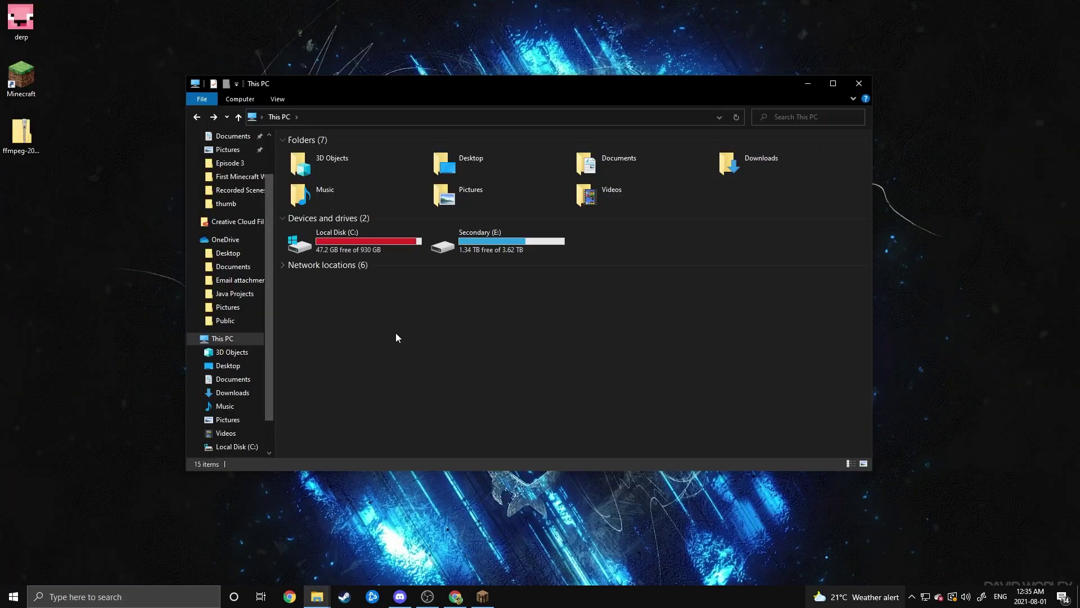
pyautogui.click(354, 249)
pyautogui.doubleClick(354, 250)
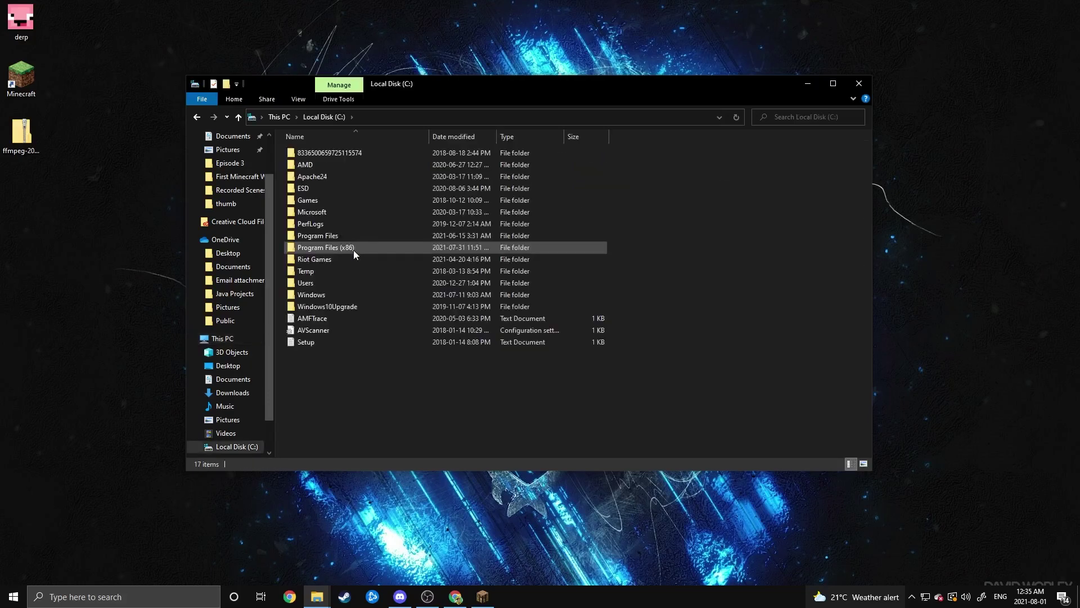
pyautogui.doubleClick(371, 248)
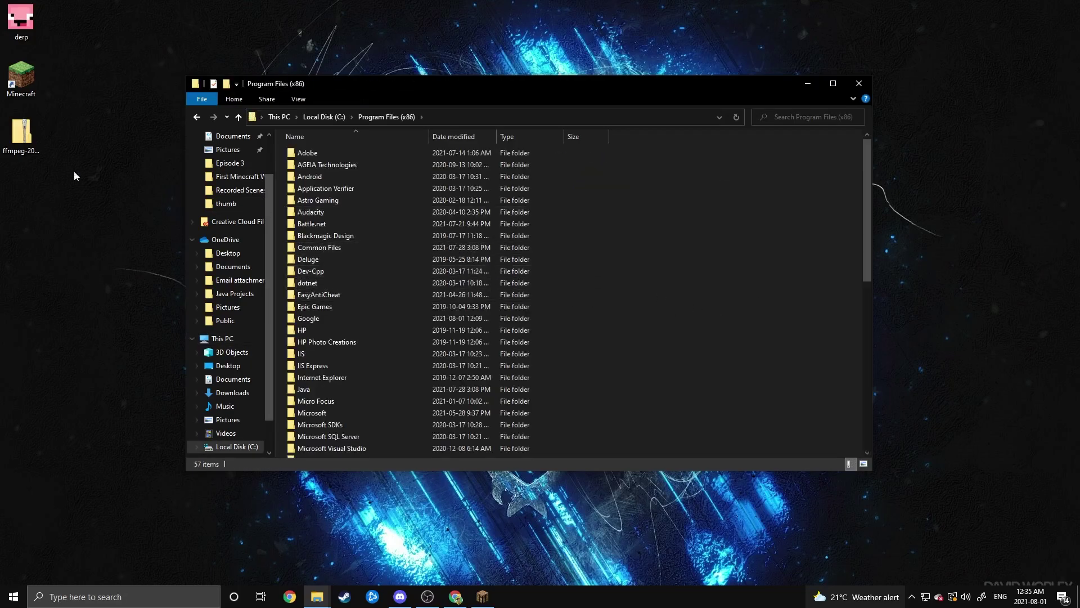
pyautogui.doubleClick(25, 150)
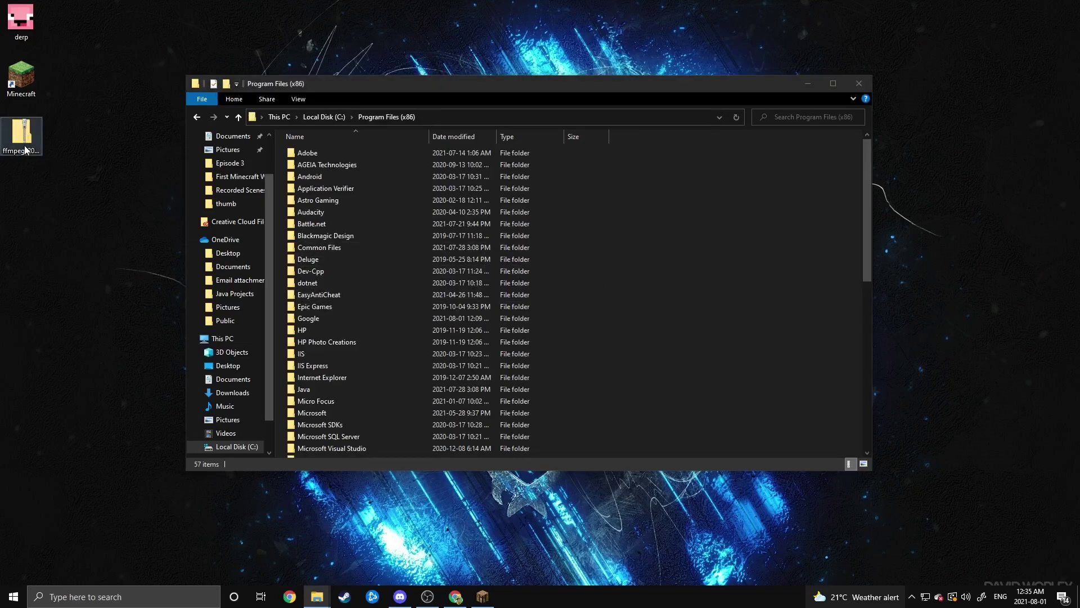
pyautogui.moveTo(455, 103); pyautogui.dragTo(682, 97)
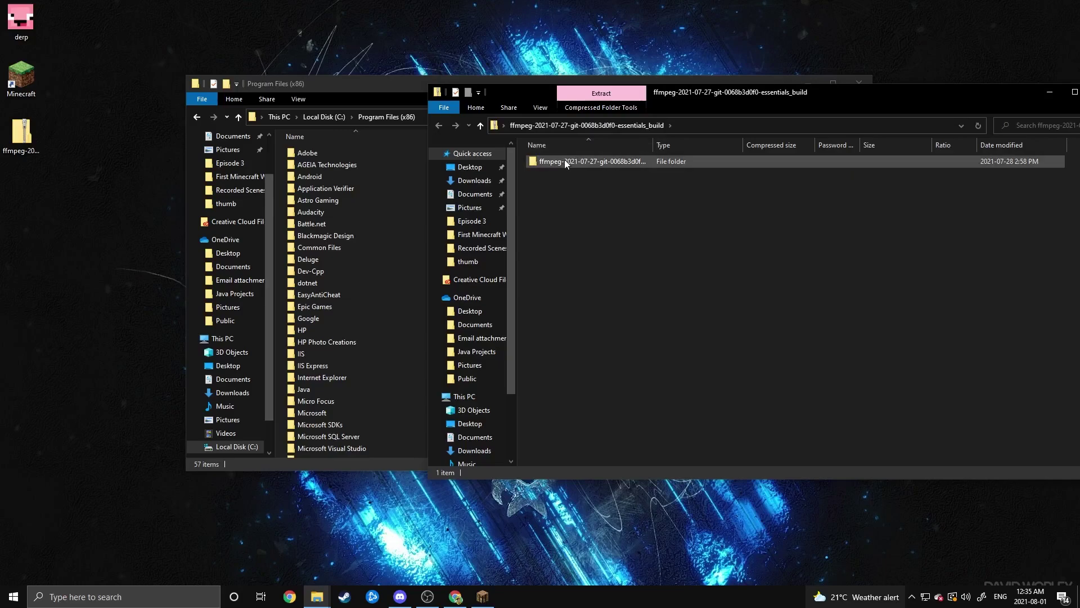
pyautogui.moveTo(565, 160); pyautogui.dragTo(277, 284)
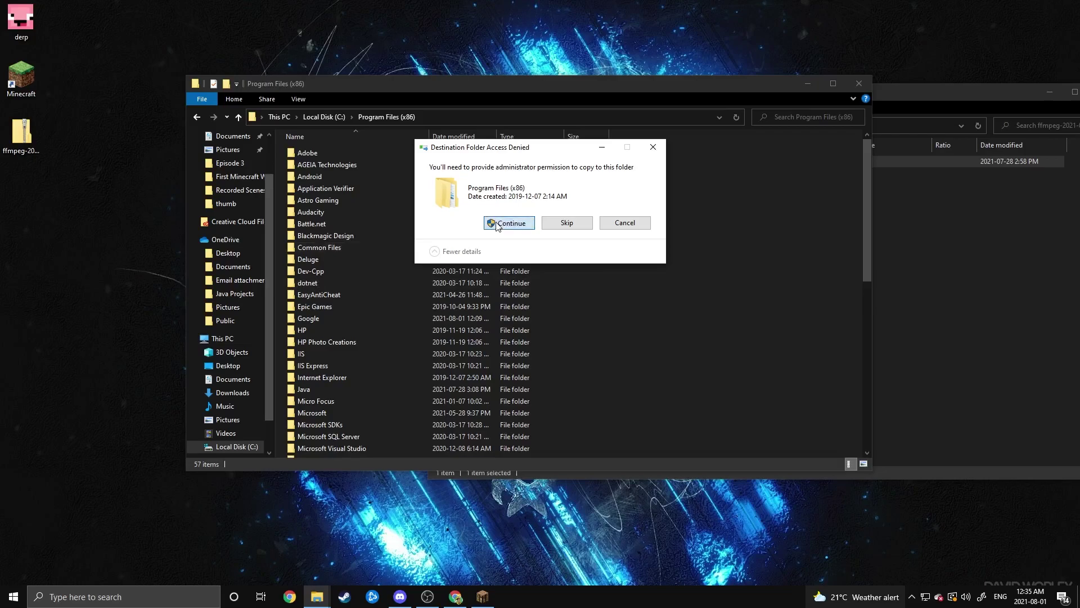
pyautogui.click(498, 224)
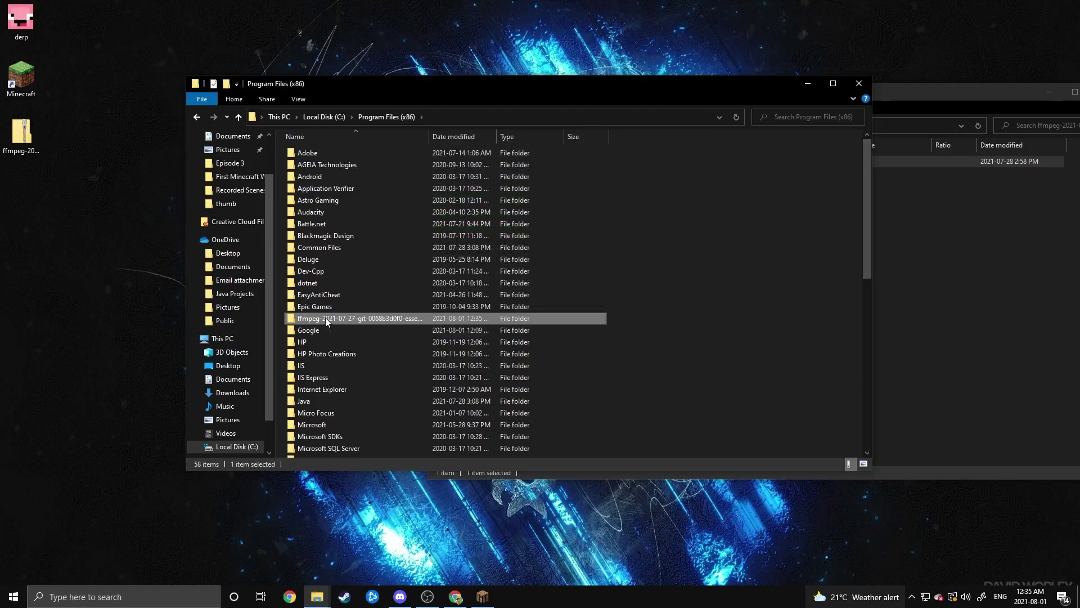
# Rename the copied folder to ffmpeg by removing its version suffix
pyautogui.rightClick(329, 319)
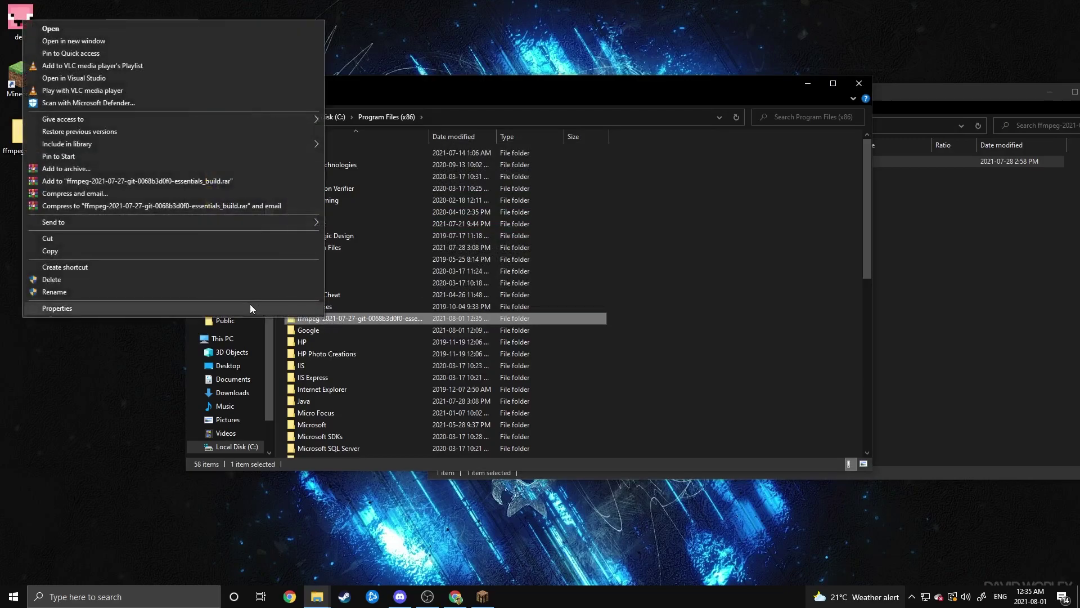
pyautogui.click(202, 289)
pyautogui.press('End')
pyautogui.hotkey('shift', 'Left')
pyautogui.hotkey('shift', 'Left')
pyautogui.hotkey('shift', 'Left')
pyautogui.hotkey('shift', 'Left')
pyautogui.hotkey('shift', 'Left')
pyautogui.hotkey('shift', 'Left')
pyautogui.hotkey('shift', 'Left')
pyautogui.hotkey('shift', 'Left')
pyautogui.hotkey('shift', 'Left')
pyautogui.hotkey('shift', 'Left')
pyautogui.hotkey('shift', 'Left')
pyautogui.hotkey('shift', 'Left')
pyautogui.hotkey('shift', 'Left')
pyautogui.hotkey('shift', 'Left')
pyautogui.hotkey('shift', 'Left')
pyautogui.hotkey('shift', 'Left')
pyautogui.hotkey('shift', 'Left')
pyautogui.hotkey('shift', 'Left')
pyautogui.hotkey('shift', 'Left')
pyautogui.hotkey('shift', 'Left')
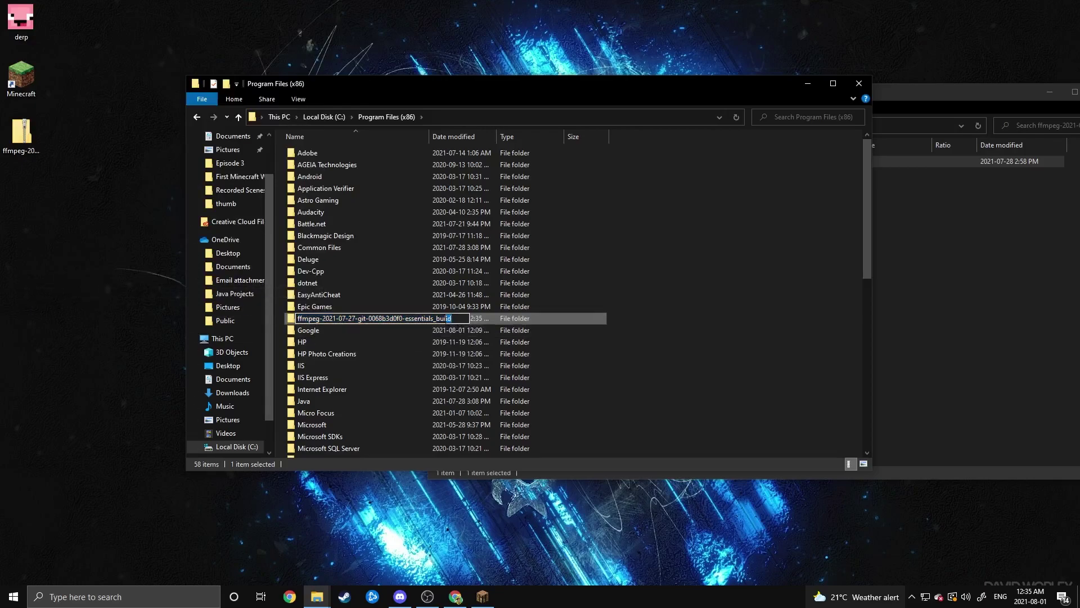
pyautogui.hotkey('shift', 'Left')
pyautogui.hotkey('shift', 'Left')
pyautogui.hotkey('shift', 'Left')
pyautogui.hotkey('shift', 'Left')
pyautogui.hotkey('shift', 'Left')
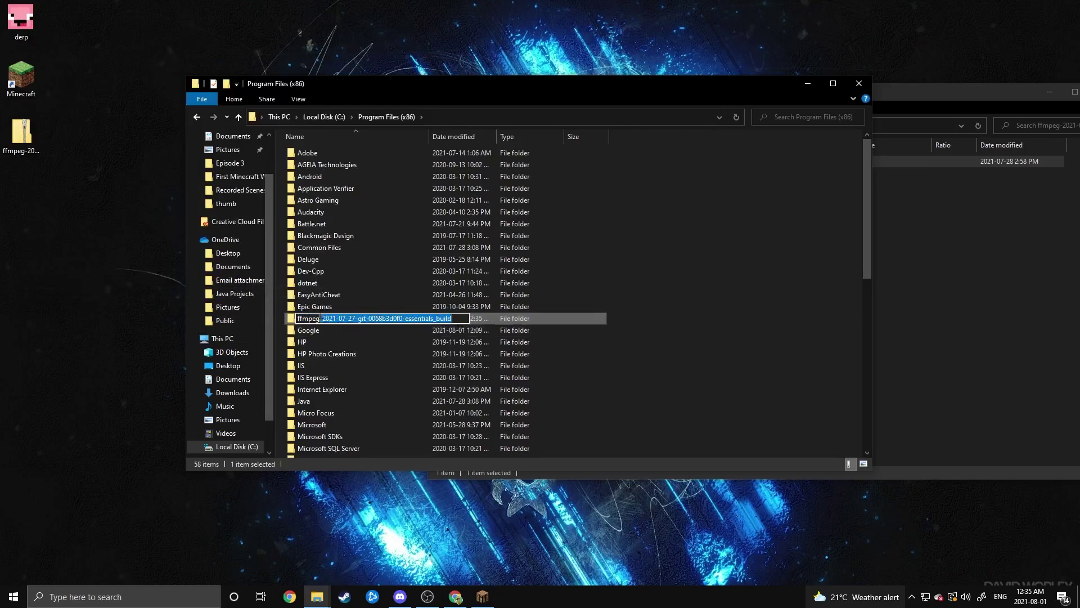
pyautogui.press('BackSpace')
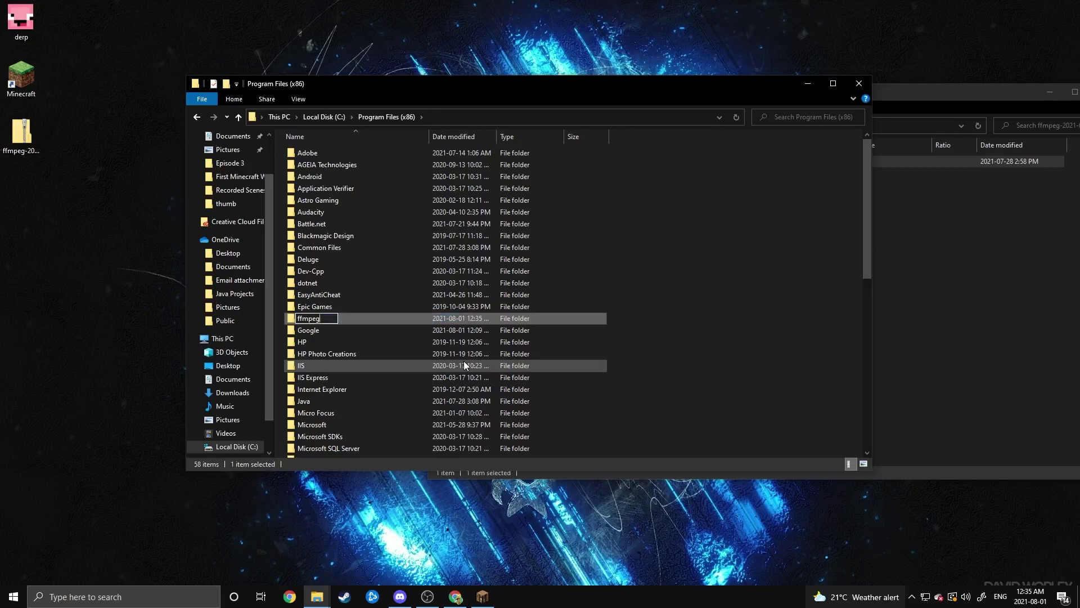
pyautogui.press('Return')
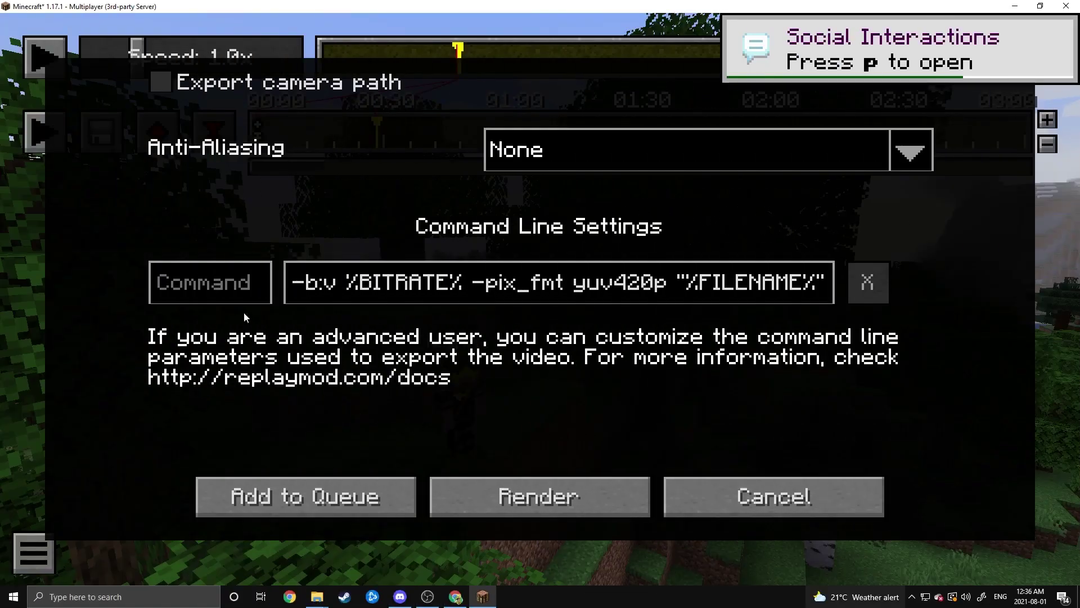
# Open the ffmpeg\bin folder in the Program Files (x86) window
pyautogui.moveTo(326, 596)
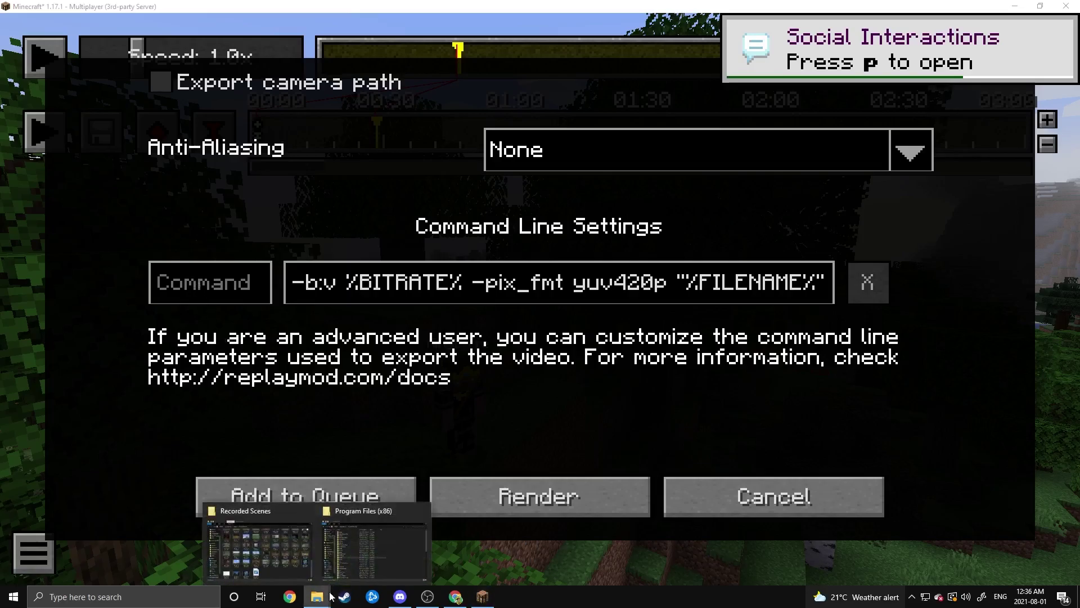
pyautogui.click(364, 548)
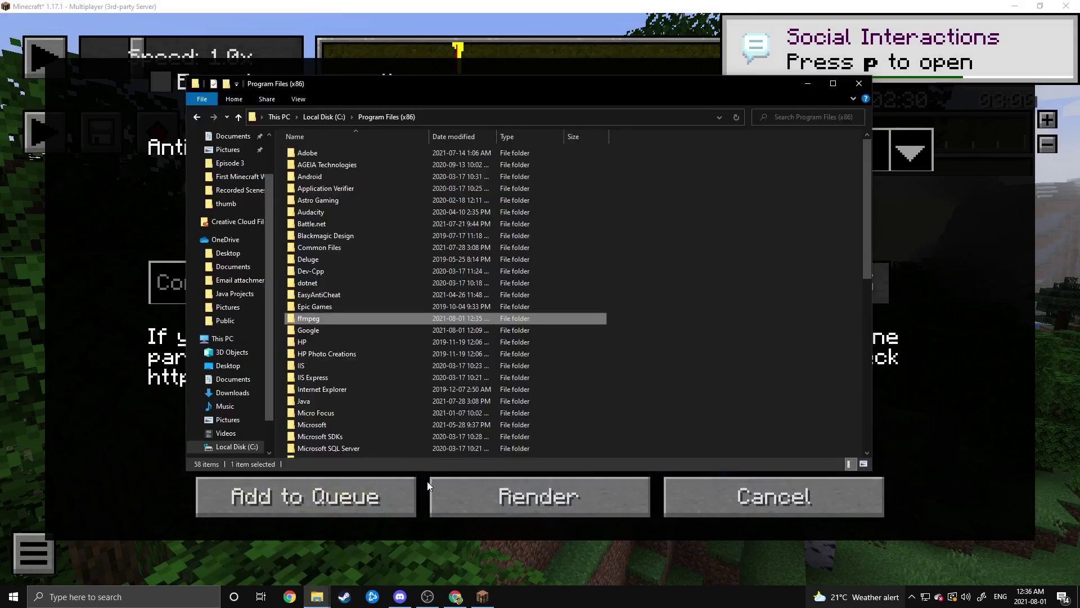
pyautogui.doubleClick(329, 318)
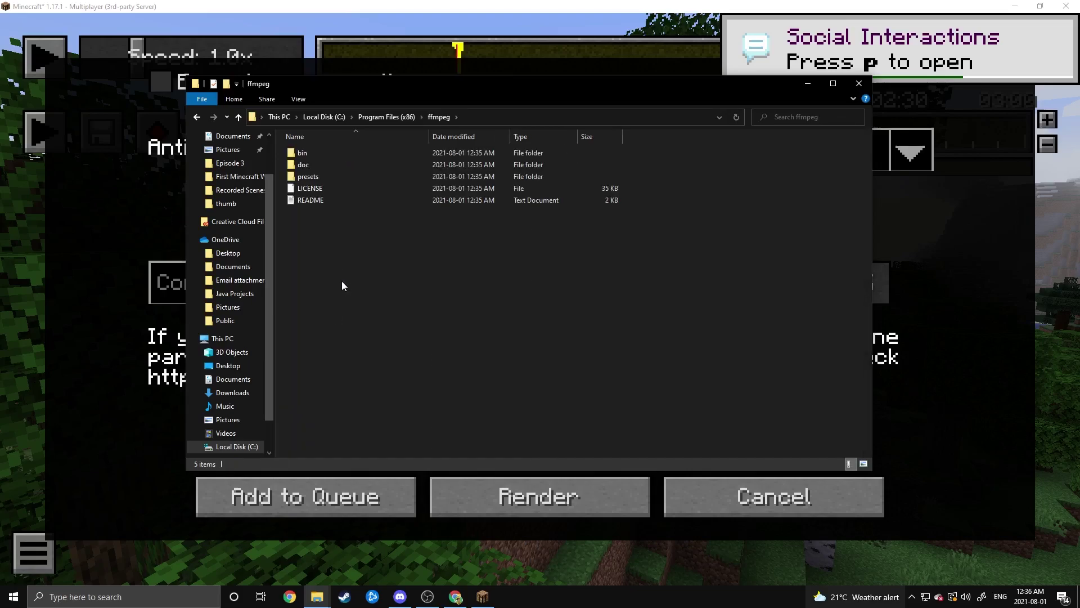
pyautogui.doubleClick(305, 156)
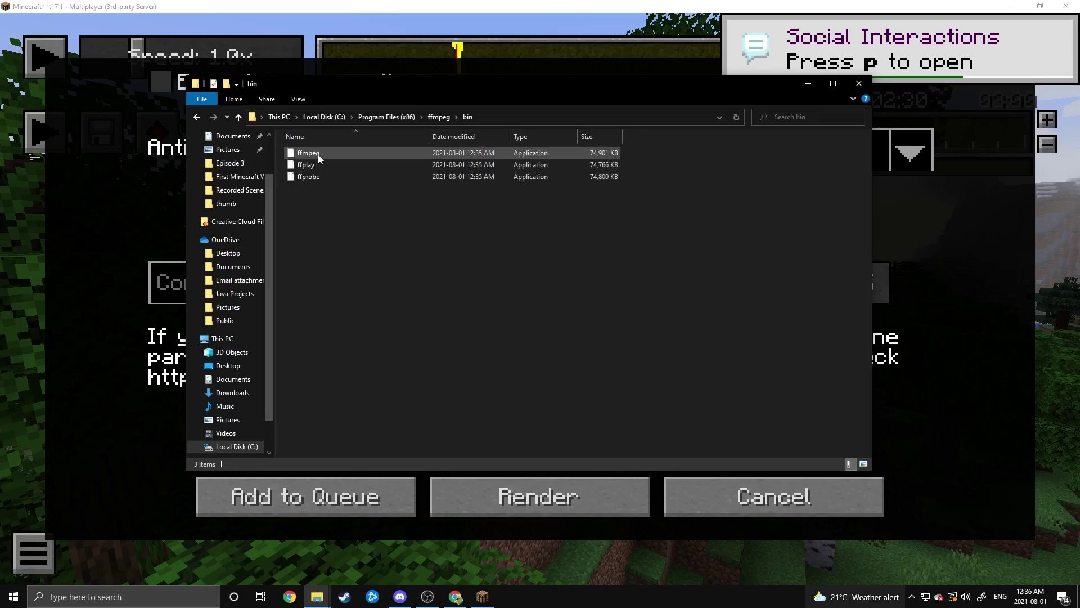
# Copy ffmpeg.exe's location, C:\Program Files (x86)\ffmpeg\bin, from its Properties and return to Minecraft
pyautogui.doubleClick(318, 154)
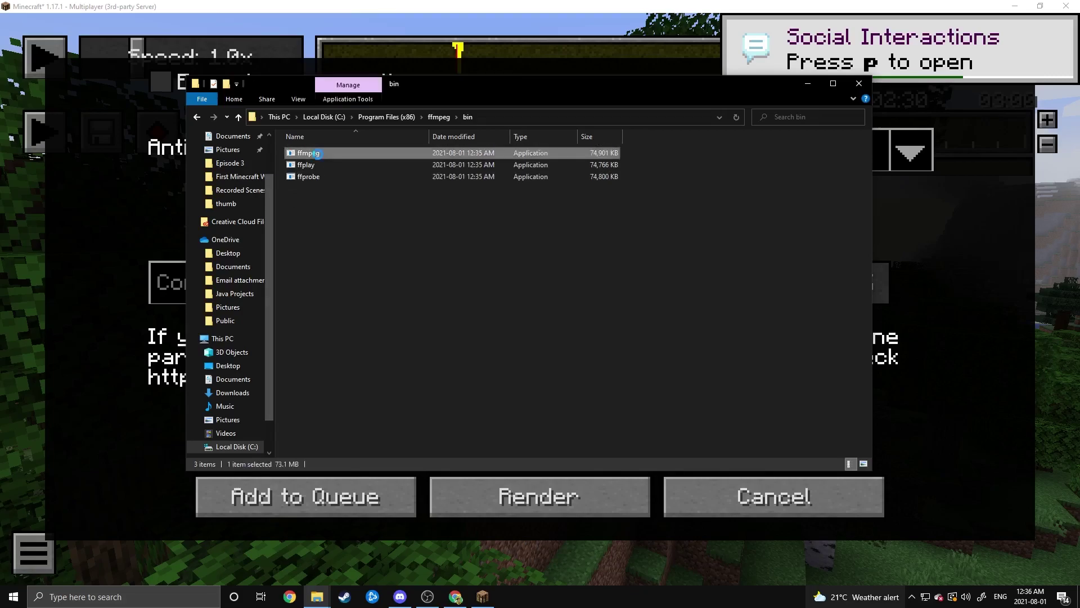
pyautogui.rightClick(318, 153)
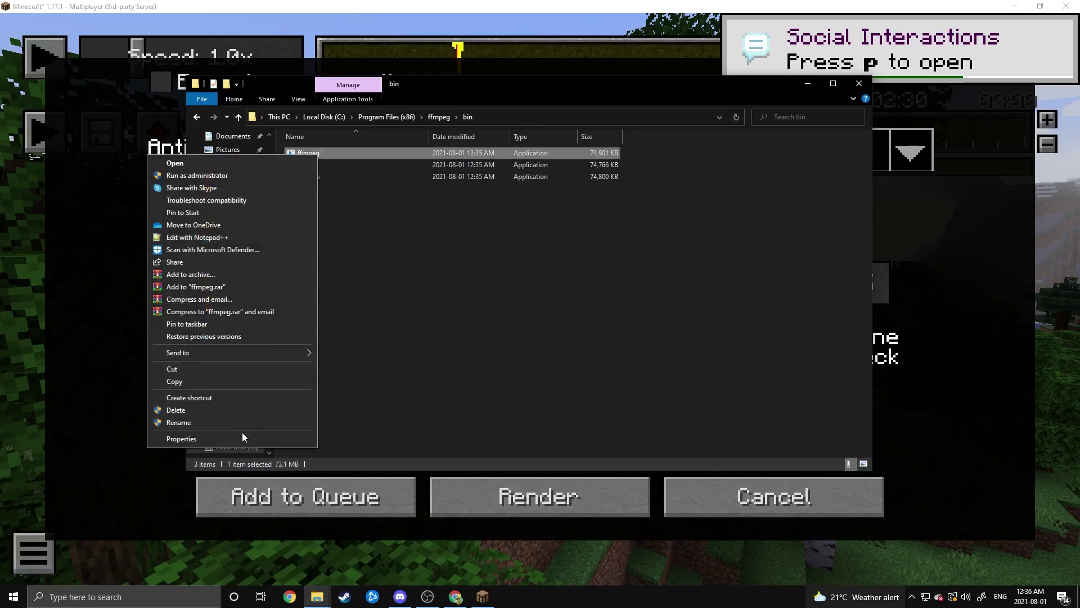
pyautogui.click(229, 438)
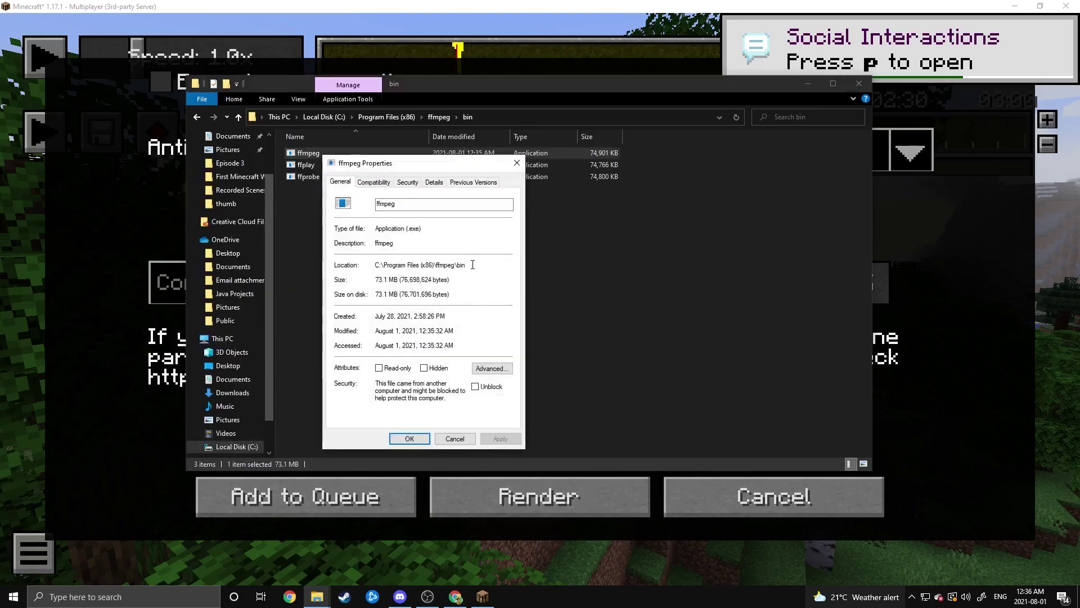
pyautogui.moveTo(472, 265); pyautogui.dragTo(375, 264)
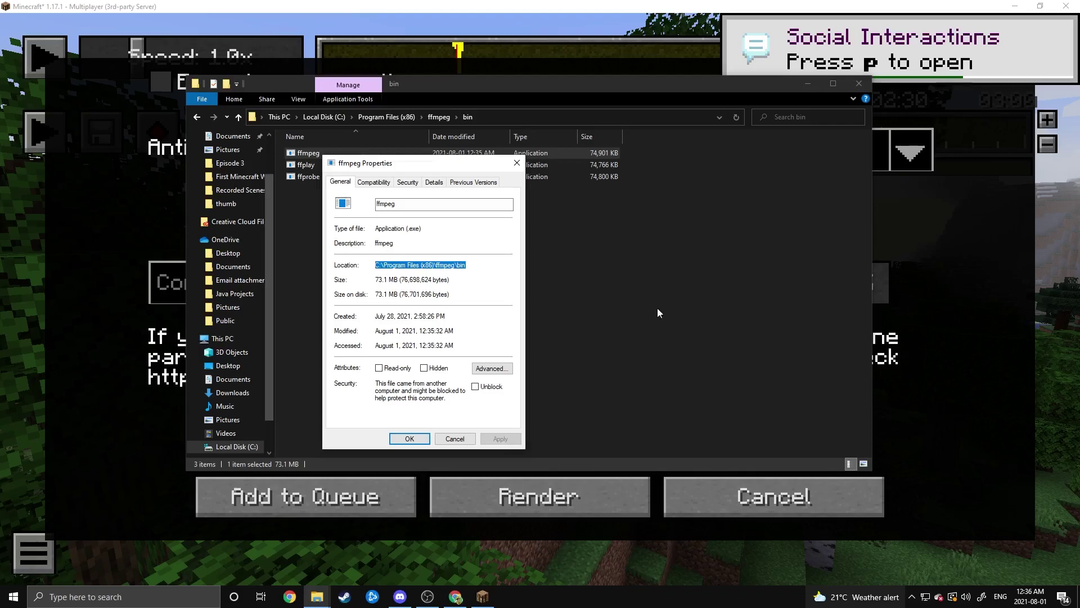
pyautogui.click(976, 419)
# Set the render Command to C:\Program Files (x86)\ffmpeg\bin\ffmpeg.exe and start rendering the replay
pyautogui.click(209, 280)
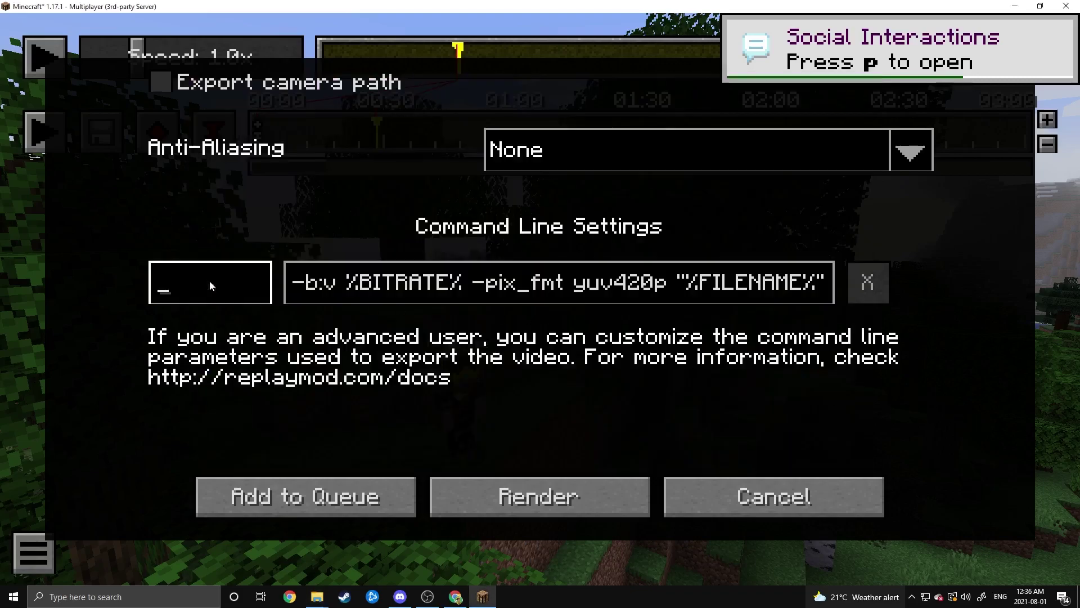
pyautogui.hotkey('ctrl', 'v')
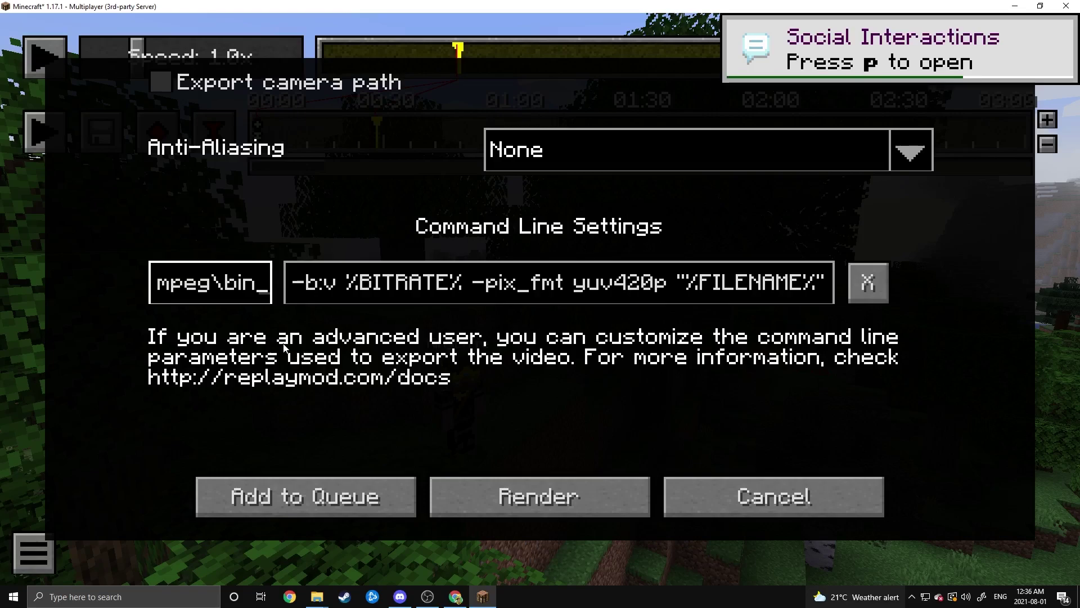
pyautogui.write('\\')
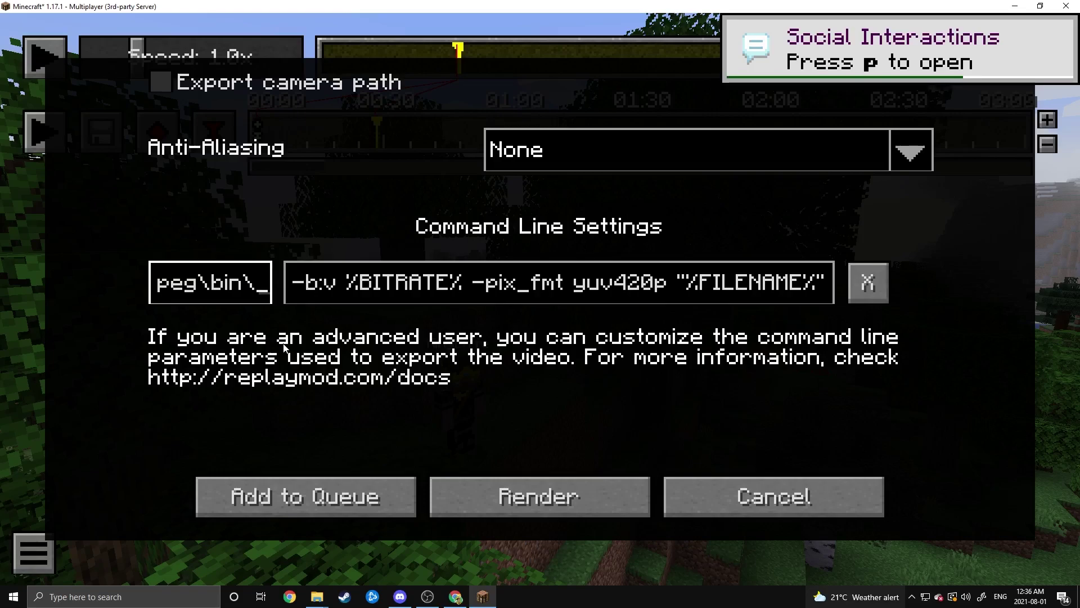
pyautogui.write('ffmpeg')
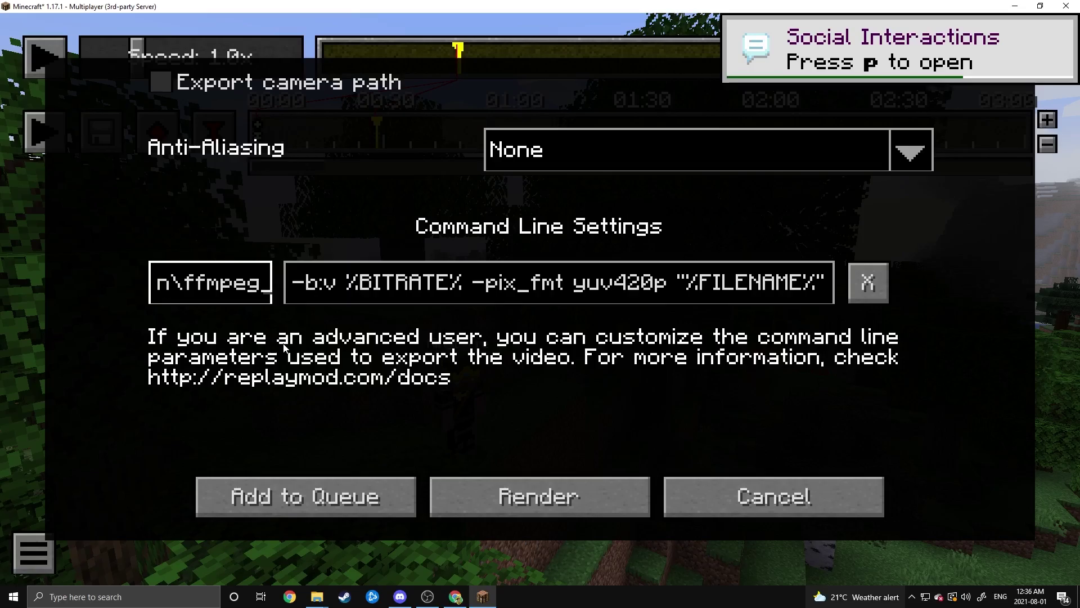
pyautogui.write('.exe')
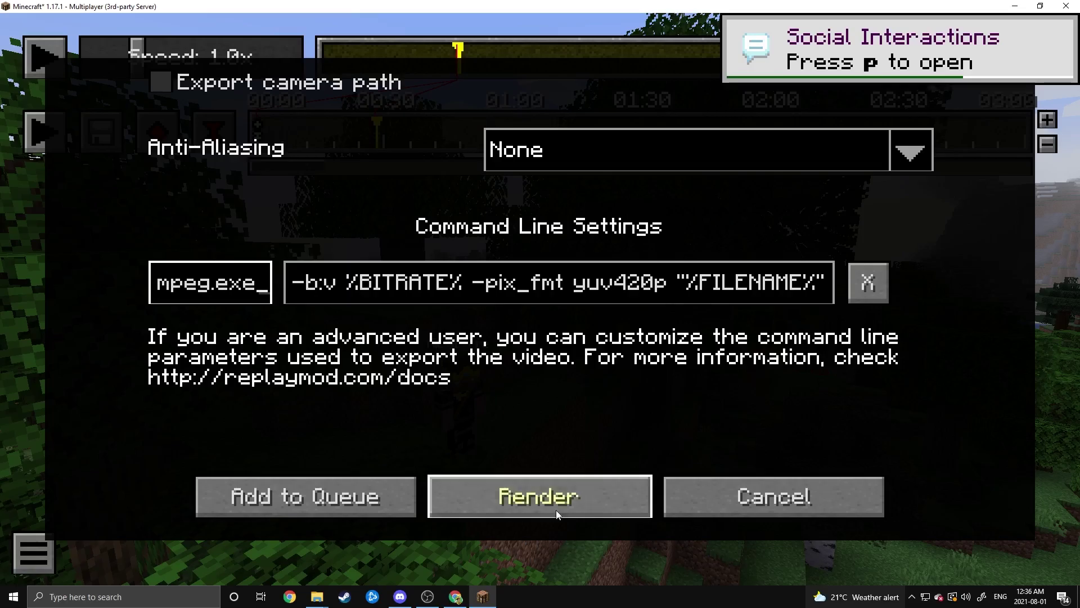
pyautogui.click(572, 500)
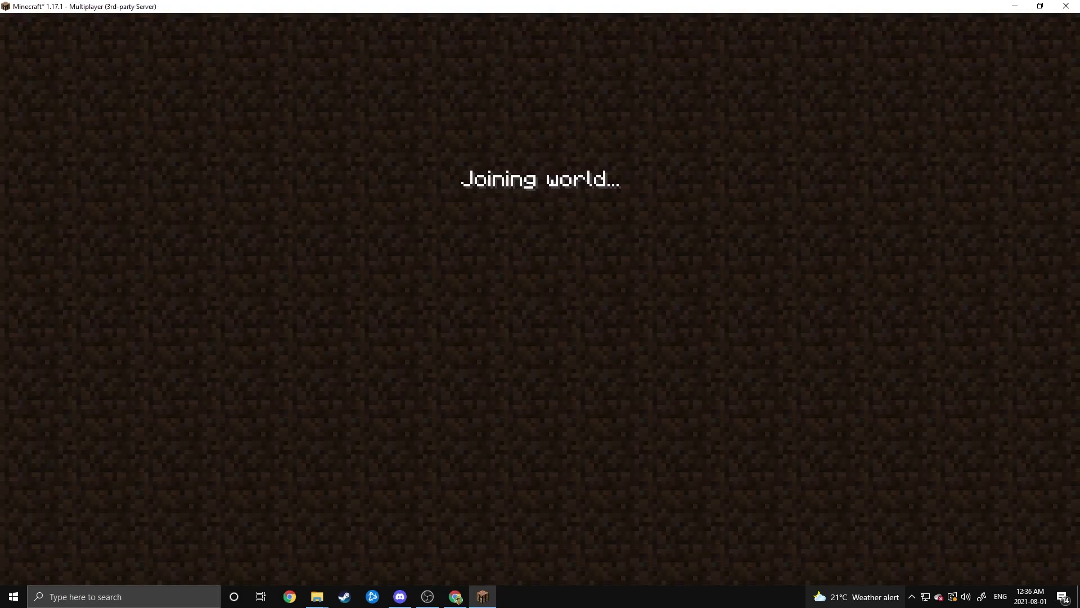